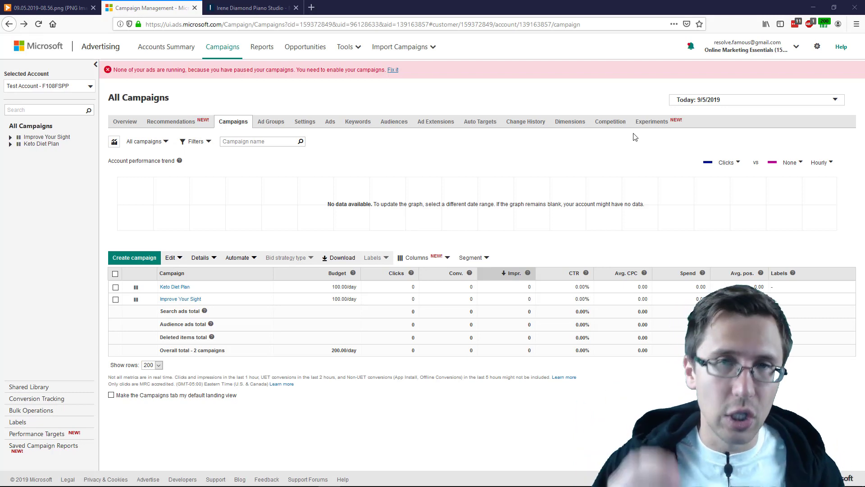
Examine the example call ad image and the piano studio's website, and return to the campaign management page.
{"action": "left_click", "coordinate": [45, 8]}
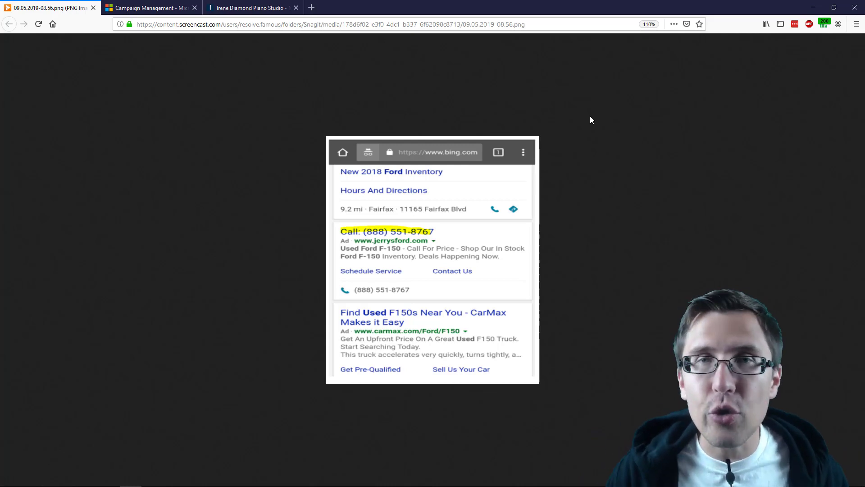
{"action": "left_click", "coordinate": [251, 4]}
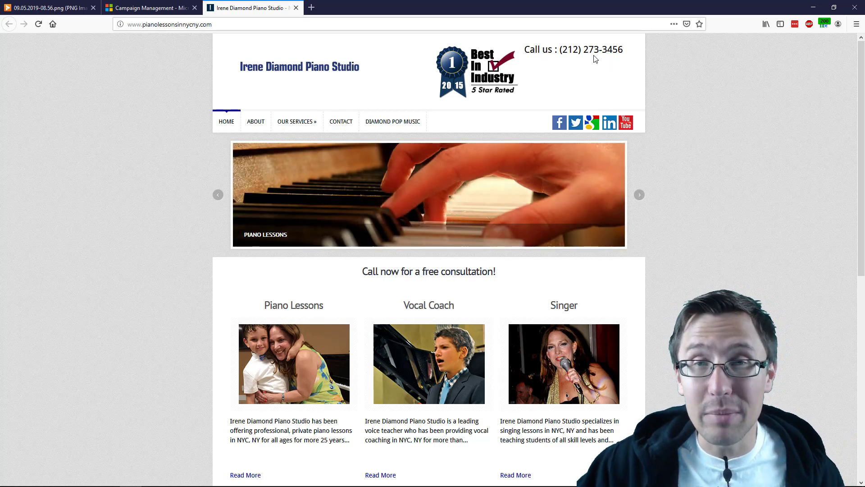
{"action": "left_click", "coordinate": [147, 7]}
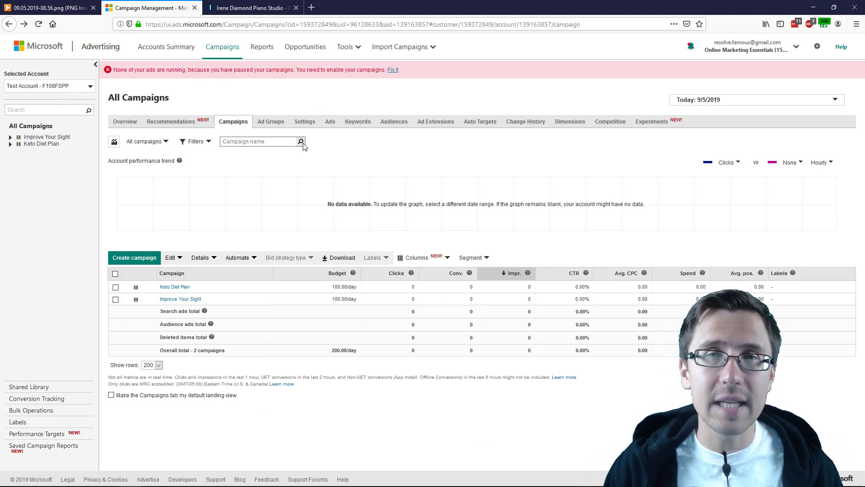
{"action": "left_click", "coordinate": [45, 8]}
{"action": "left_click", "coordinate": [151, 8]}
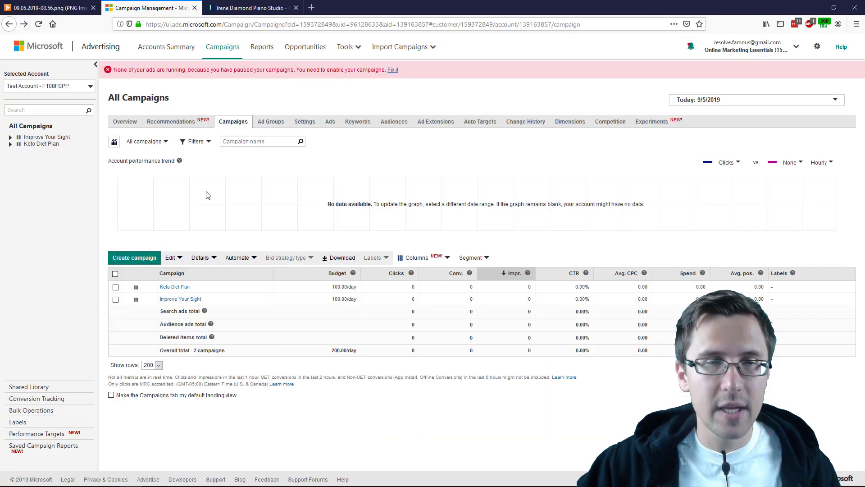
Create a campaign with the goal "Phone calls to my business", name it "Piano Studio" and save its settings.
{"action": "left_click", "coordinate": [140, 257]}
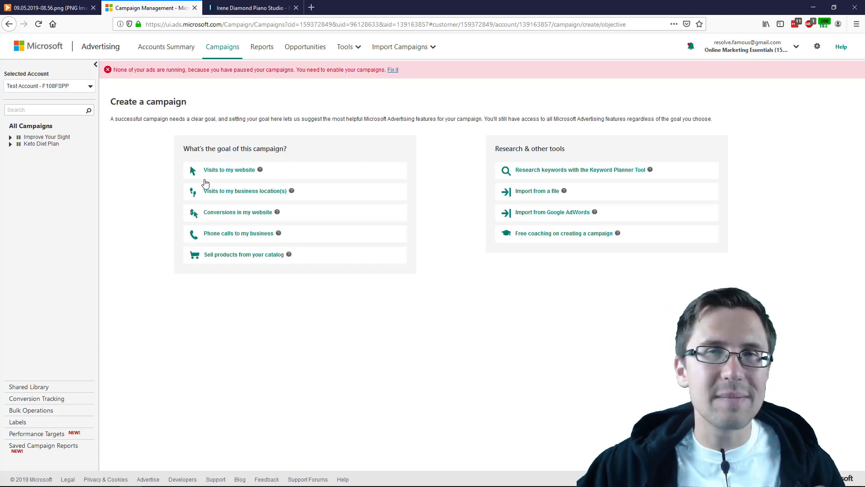
{"action": "left_click", "coordinate": [215, 235]}
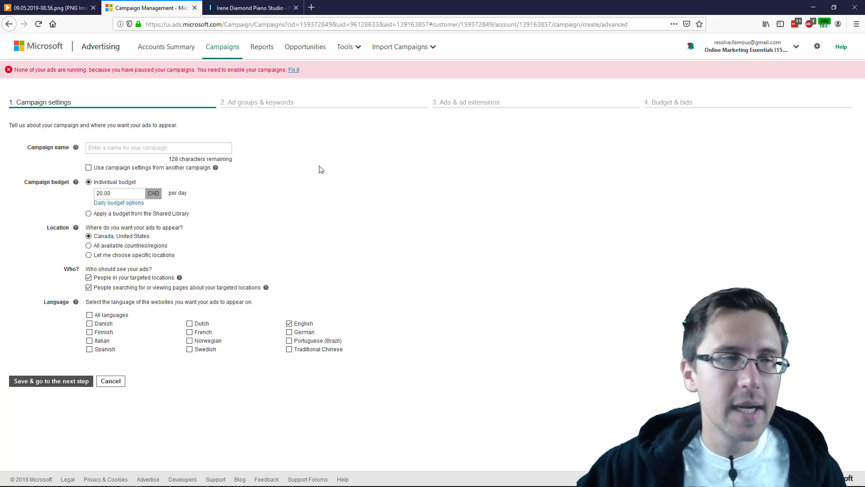
{"action": "left_click", "coordinate": [129, 148]}
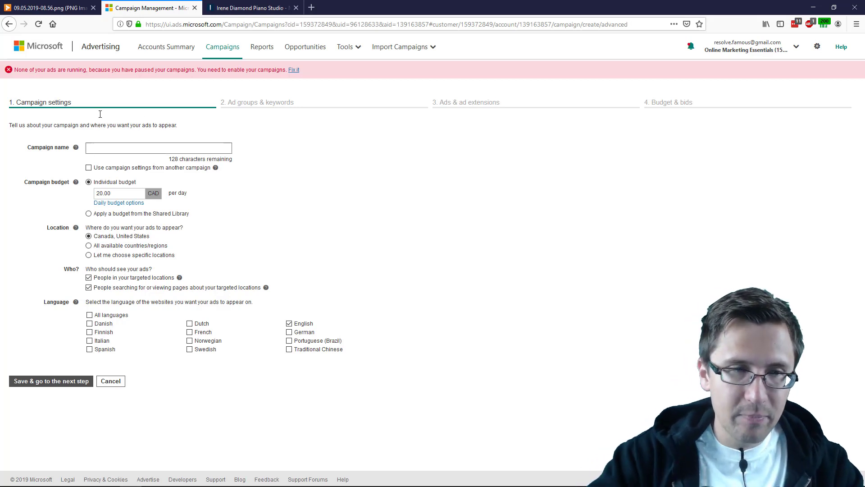
{"action": "type", "text": "Piano "}
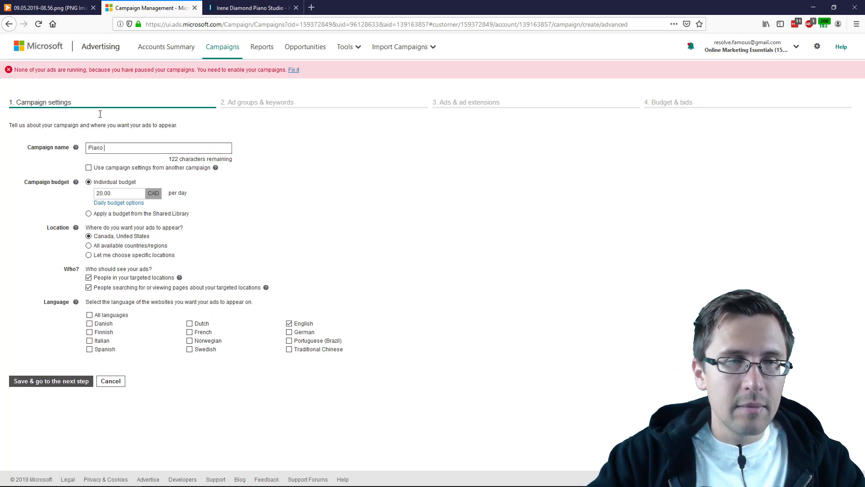
{"action": "type", "text": "Studio"}
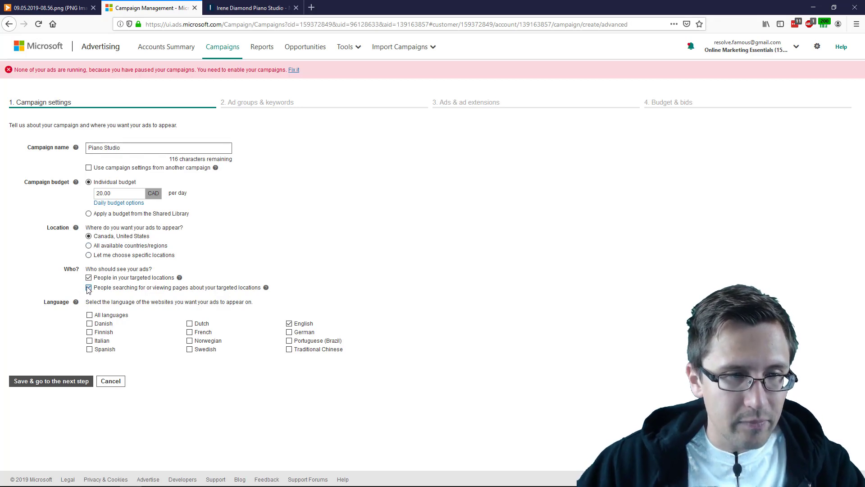
{"action": "left_click", "coordinate": [66, 382]}
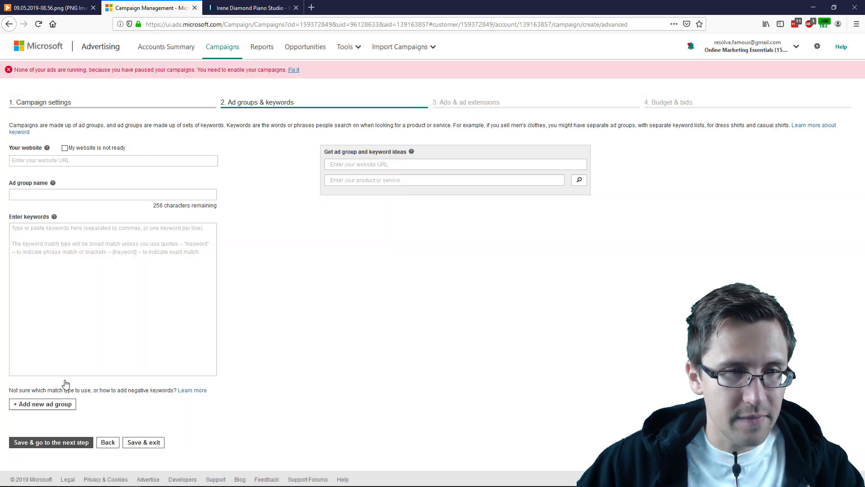
{"action": "left_click", "coordinate": [250, 7]}
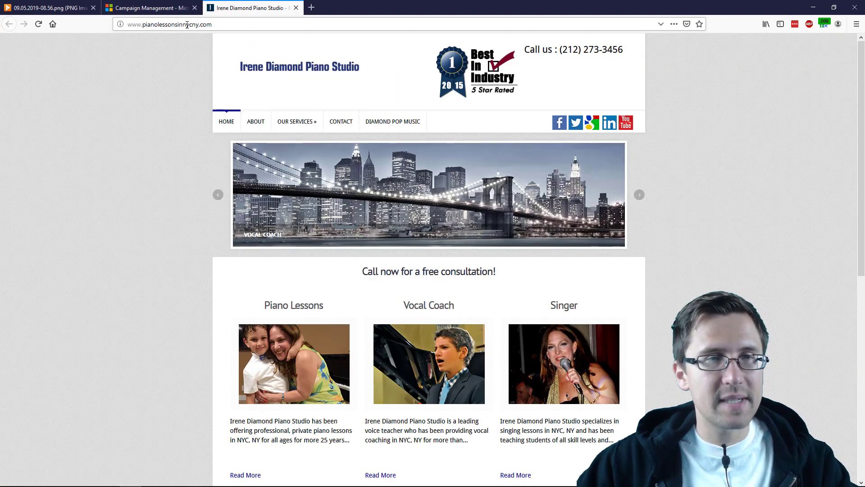
{"action": "left_click", "coordinate": [187, 25]}
{"action": "key", "text": "ctrl+c"}
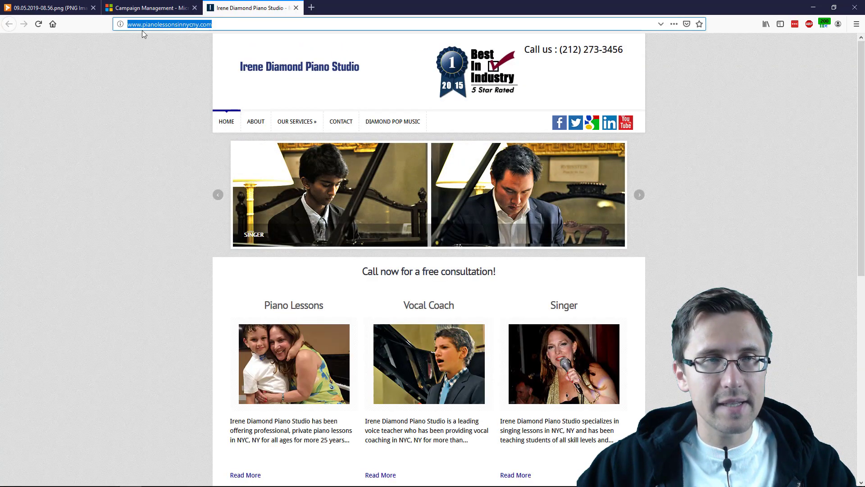
{"action": "left_click", "coordinate": [151, 7]}
{"action": "left_click", "coordinate": [66, 161]}
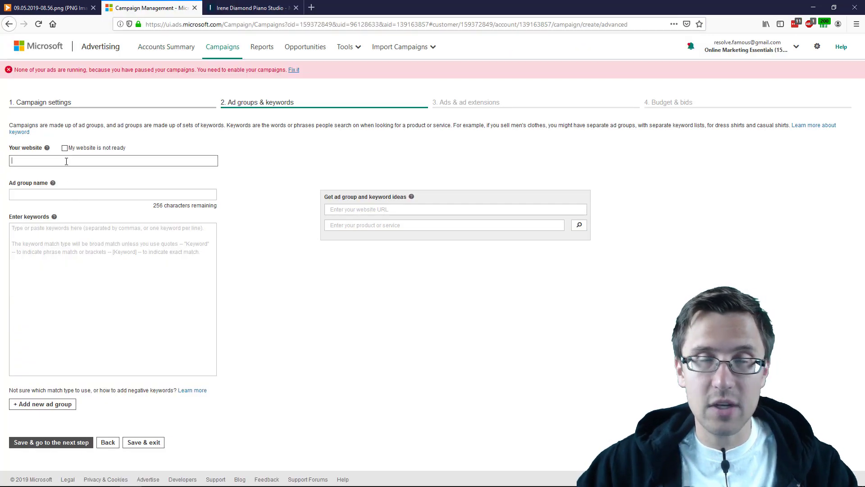
{"action": "key", "text": "ctrl+v"}
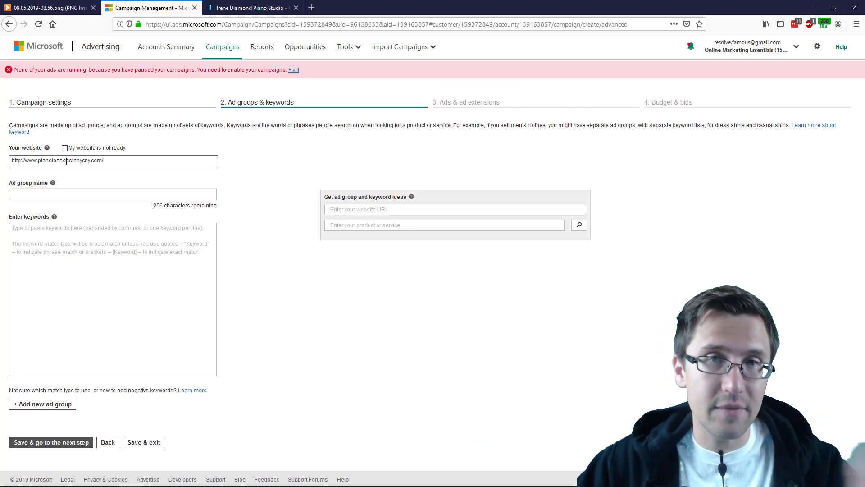
Name the ad group "piano", give it the keywords "piano" and "learn piano", and save it to continue to the ads.
{"action": "left_click", "coordinate": [62, 193]}
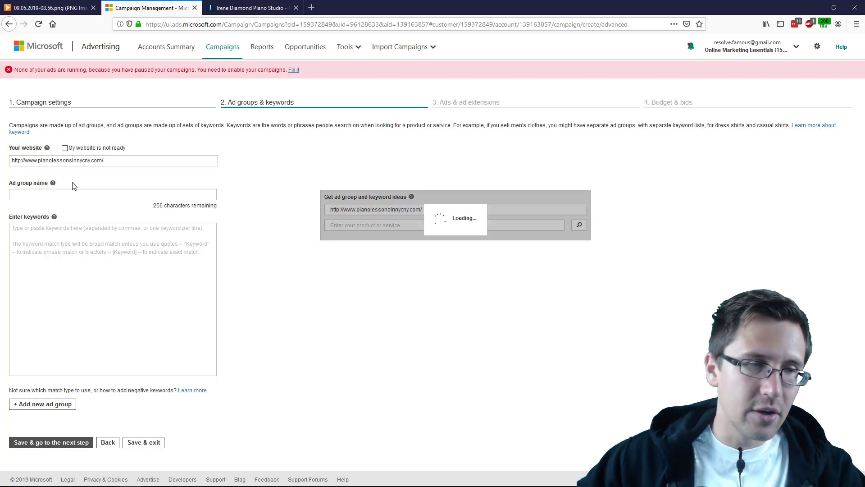
{"action": "left_click", "coordinate": [73, 194]}
{"action": "type", "text": "piano"}
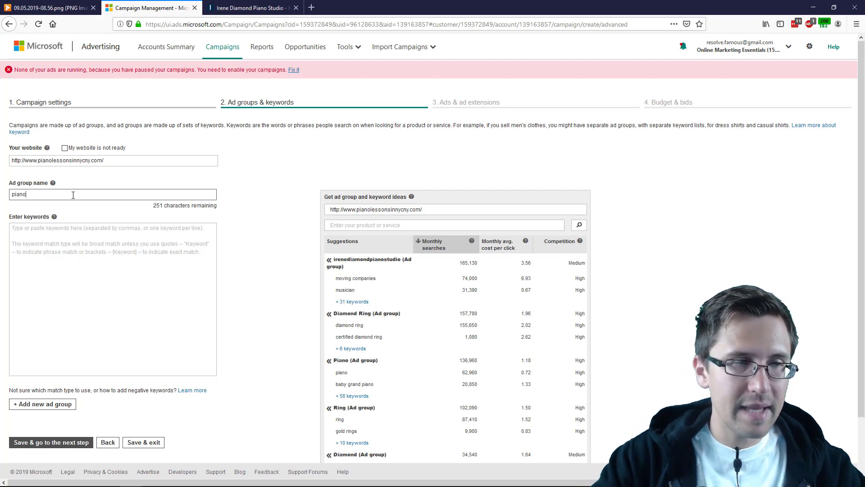
{"action": "key", "text": "Tab"}
{"action": "type", "text": "pia"}
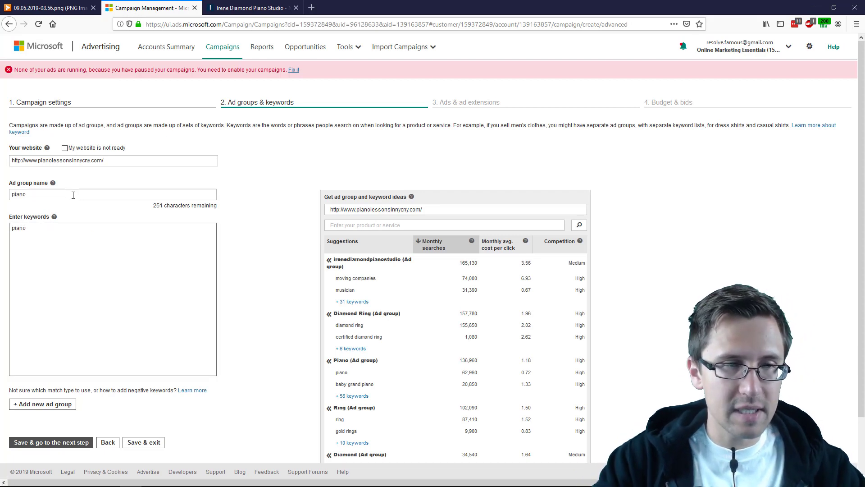
{"action": "type", "text": "no"}
{"action": "key", "text": "Return"}
{"action": "type", "text": "learn piano"}
{"action": "key", "text": "Return"}
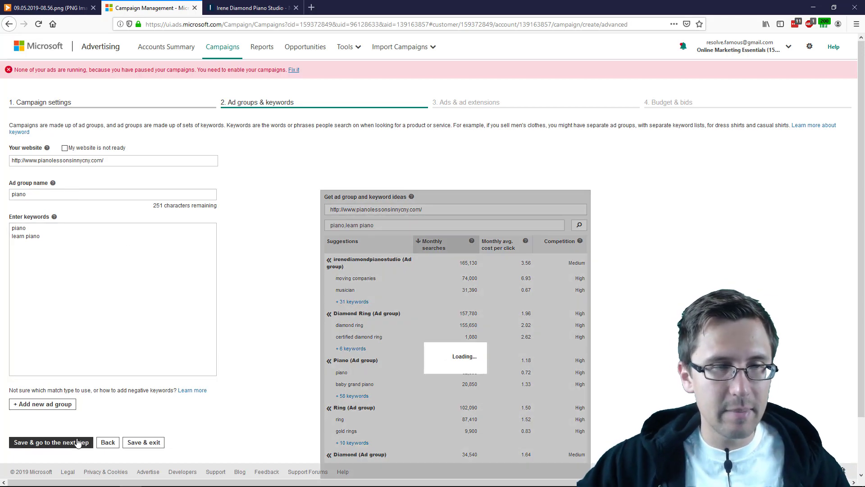
{"action": "left_click", "coordinate": [78, 443]}
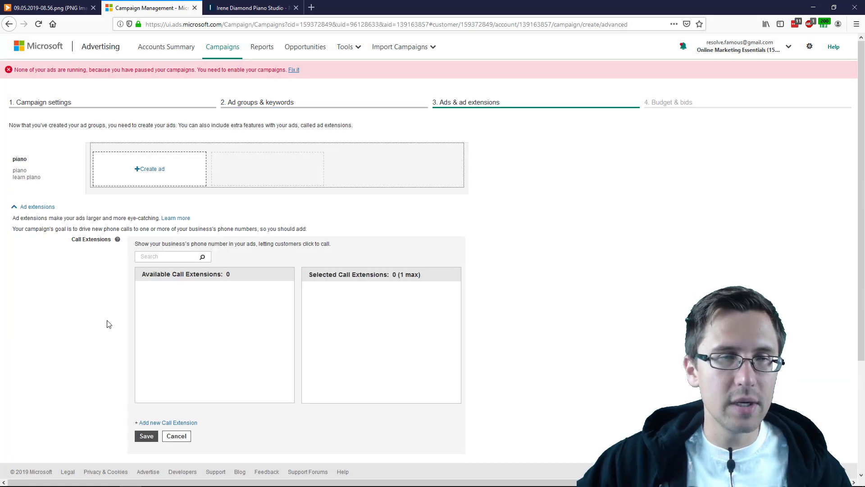
{"action": "left_click", "coordinate": [151, 169]}
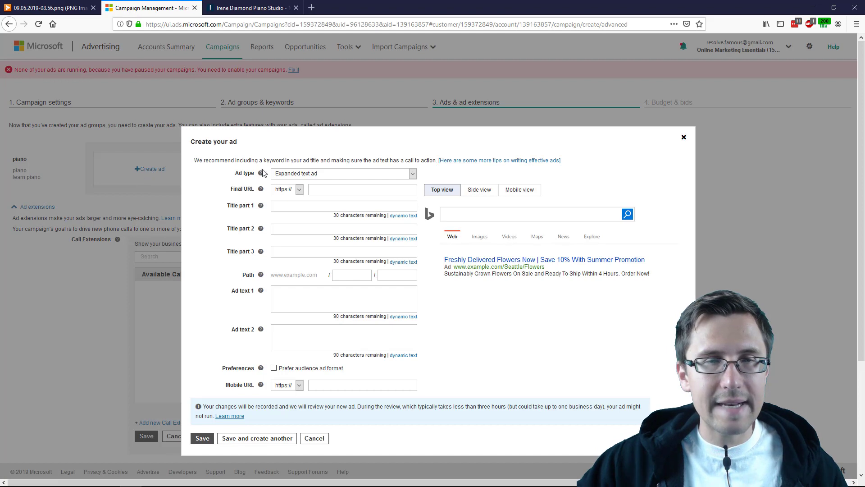
{"action": "left_click", "coordinate": [331, 175]}
{"action": "left_click", "coordinate": [331, 176]}
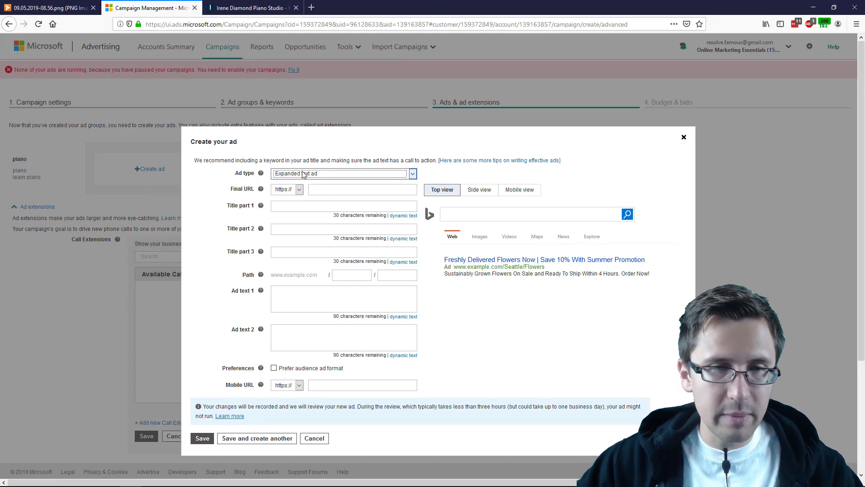
{"action": "left_click", "coordinate": [326, 190]}
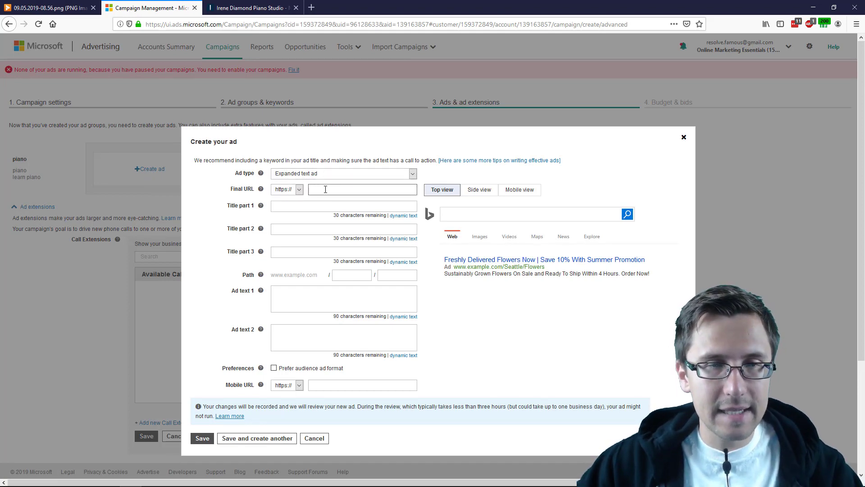
{"action": "type", "text": "www.pianolessonsinnycny.com/"}
{"action": "key", "text": "Tab"}
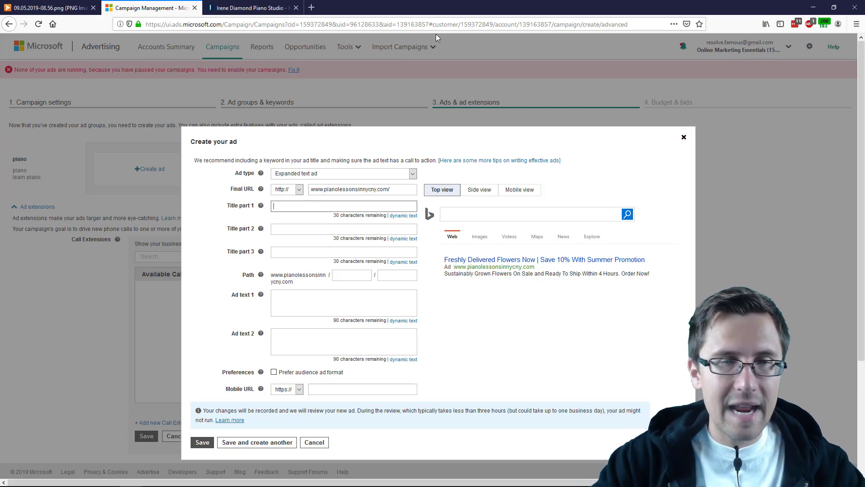
Set the ad's title part 1 to "Irene Diamond Piano Studio".
{"action": "type", "text": "Irene Diamond"}
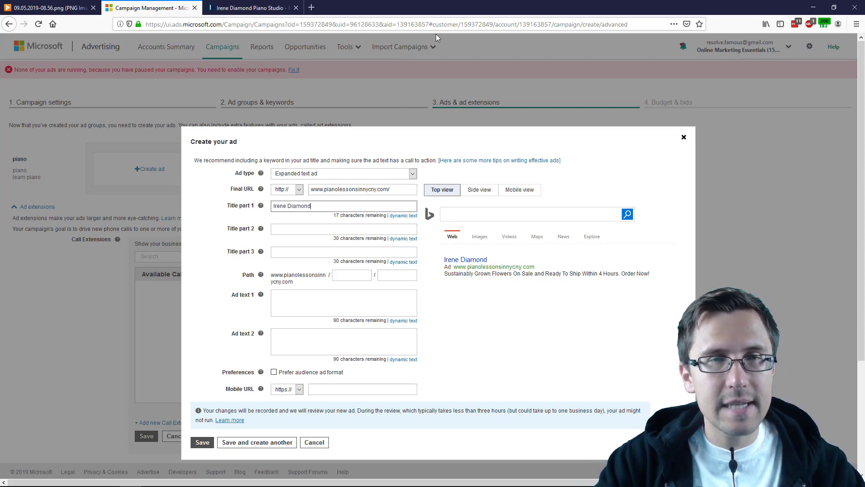
{"action": "type", "text": " Piano Studio"}
{"action": "key", "text": "Tab"}
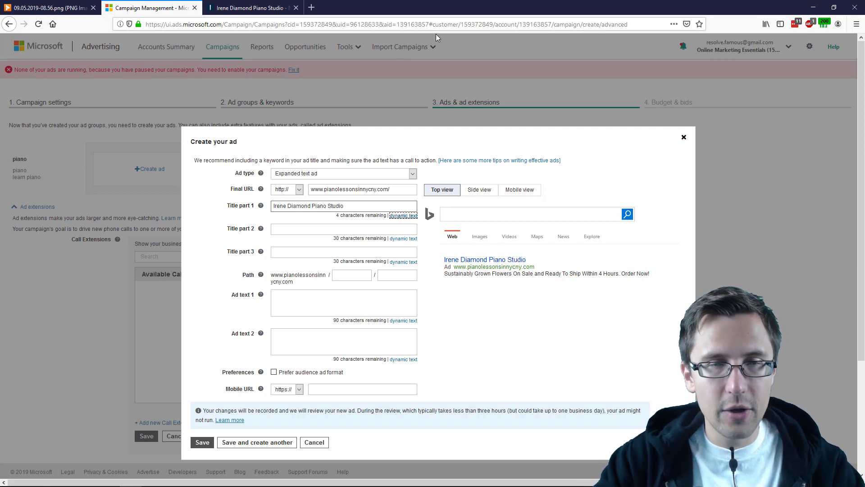
{"action": "key", "text": "Tab"}
{"action": "key", "text": "Tab"}
Set title part 2 to "Call Now For Free Consultation", checking the studio website for its offer wording.
{"action": "type", "text": "Cal"}
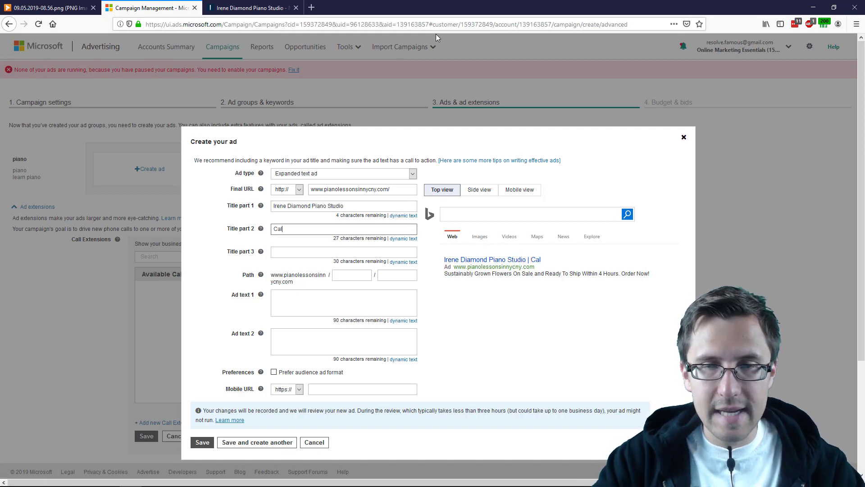
{"action": "type", "text": "l Now to Get"}
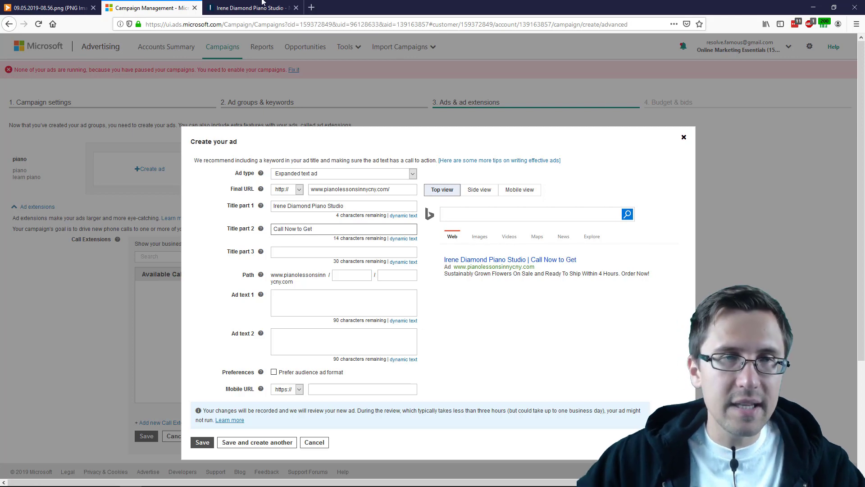
{"action": "left_click", "coordinate": [264, 7]}
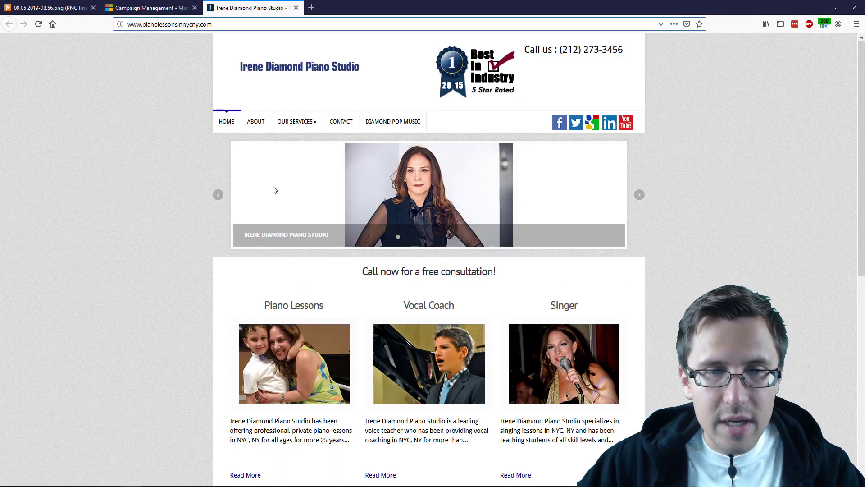
{"action": "key", "text": "ctrl+shift+Tab"}
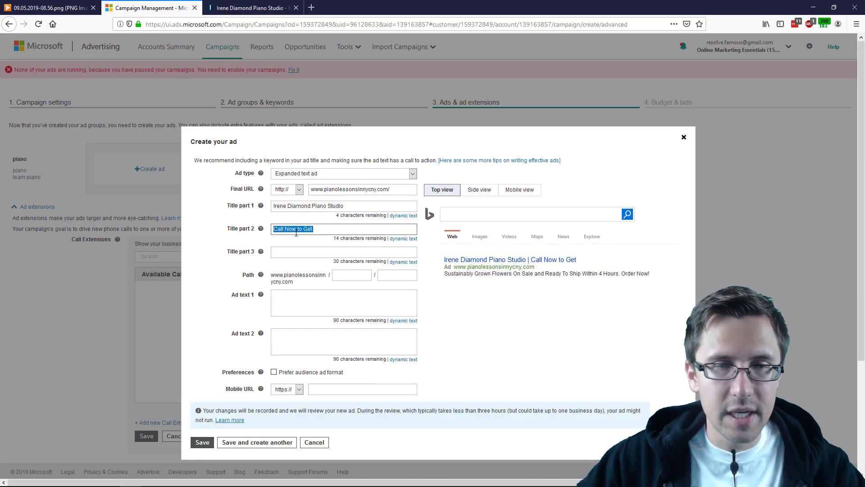
{"action": "double_click", "coordinate": [320, 231]}
{"action": "key", "text": "BackSpace"}
{"action": "key", "text": "BackSpace"}
{"action": "key", "text": "BackSpace"}
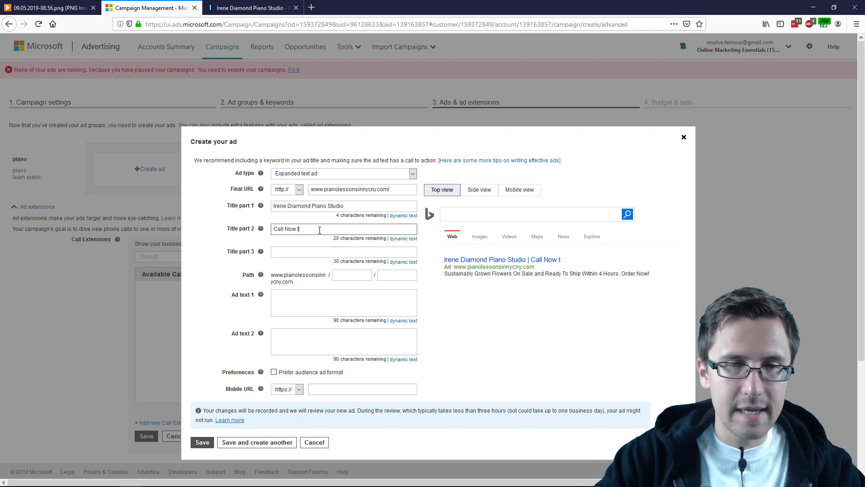
{"action": "type", "text": "For Free Co"}
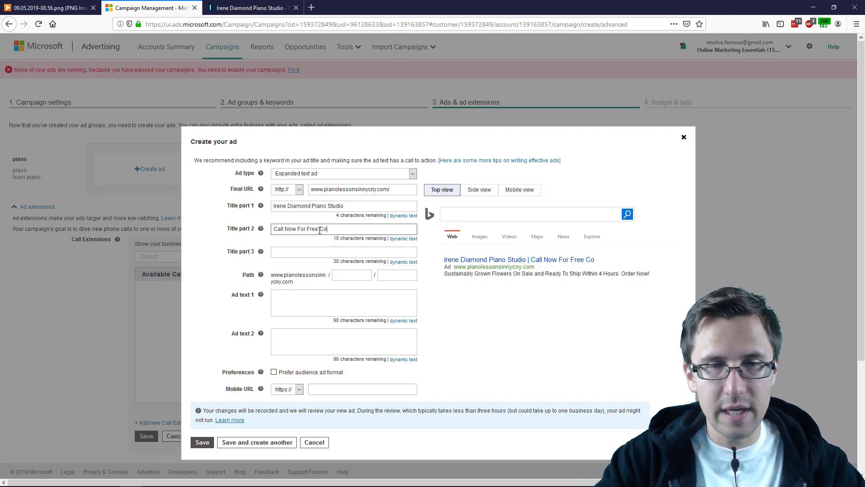
{"action": "type", "text": "nsultation"}
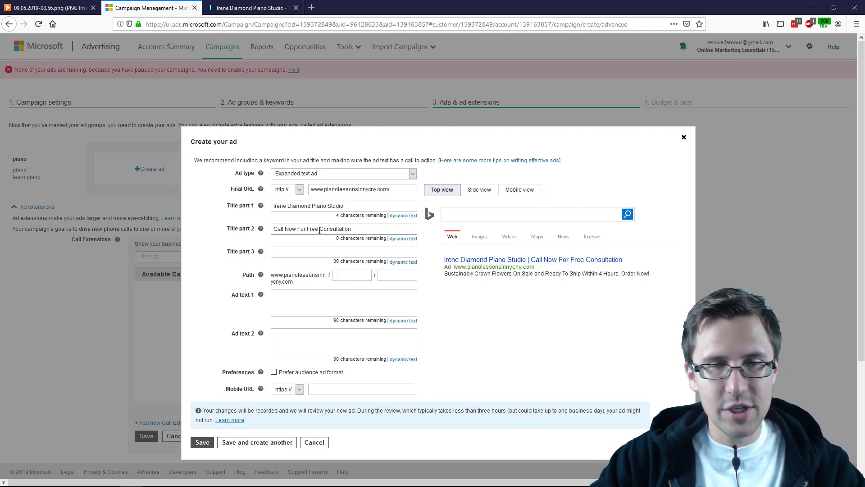
Set the ad's title part 3 to "Updated for 2019".
{"action": "left_click", "coordinate": [289, 252]}
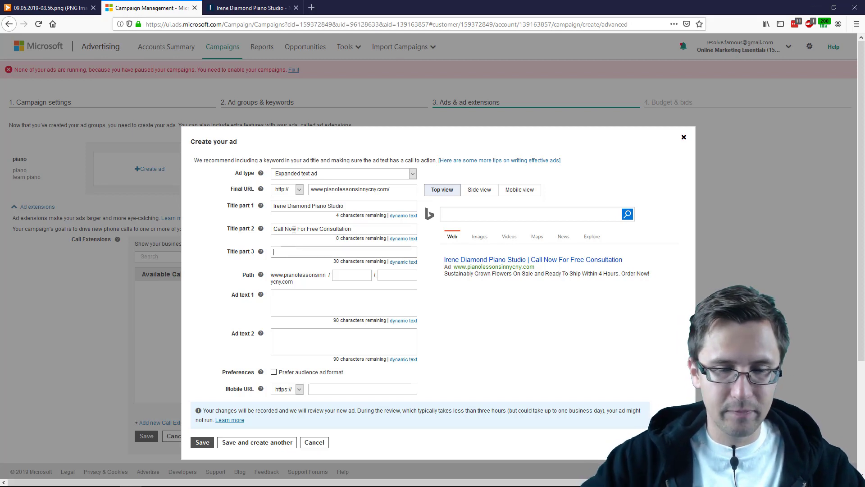
{"action": "type", "text": "Updated for 20"}
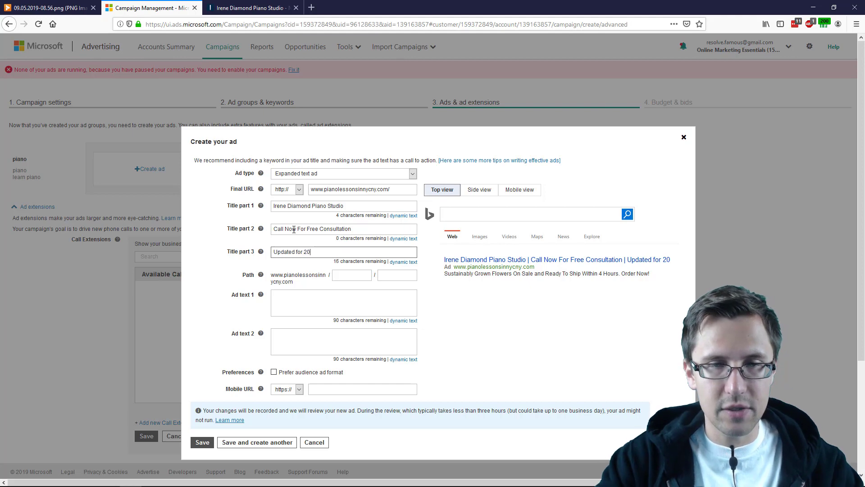
{"action": "type", "text": "19"}
{"action": "left_click", "coordinate": [288, 308]}
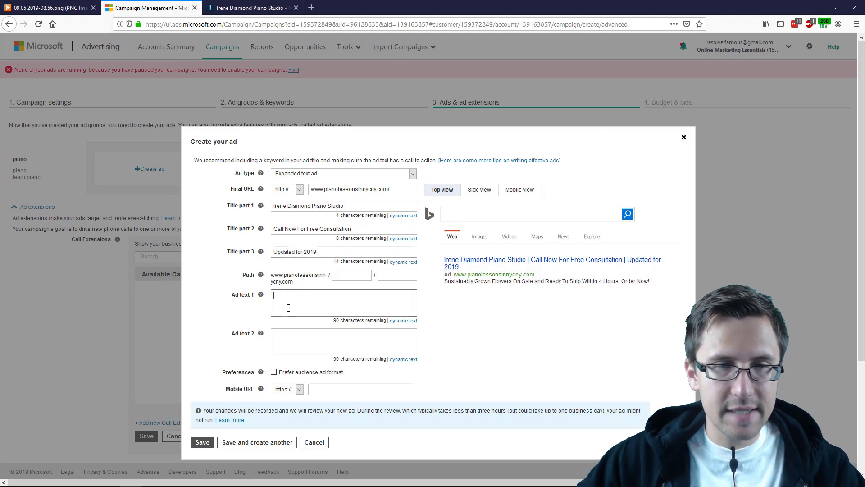
Copy the studio website's welcome sentence, up to "more than 25 years!", into the ad's text 1.
{"action": "left_click", "coordinate": [250, 8]}
{"action": "scroll", "coordinate": [382, 343], "scroll_direction": "down", "scroll_amount": 5}
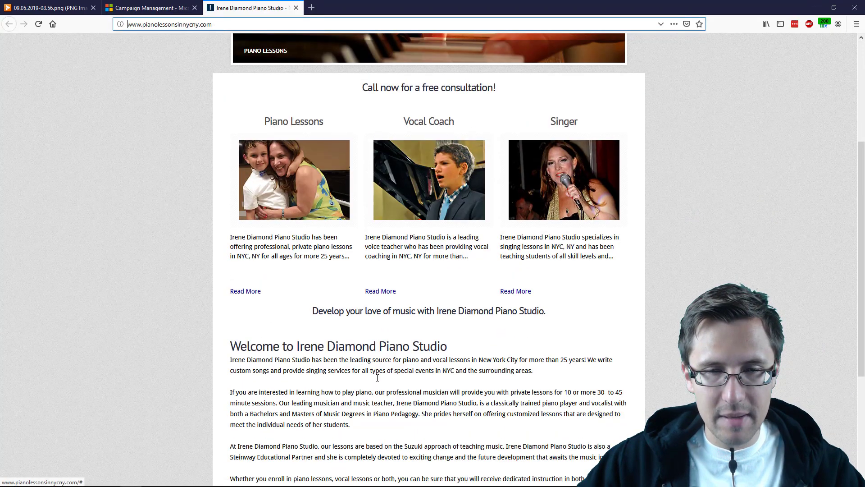
{"action": "left_click", "coordinate": [487, 359]}
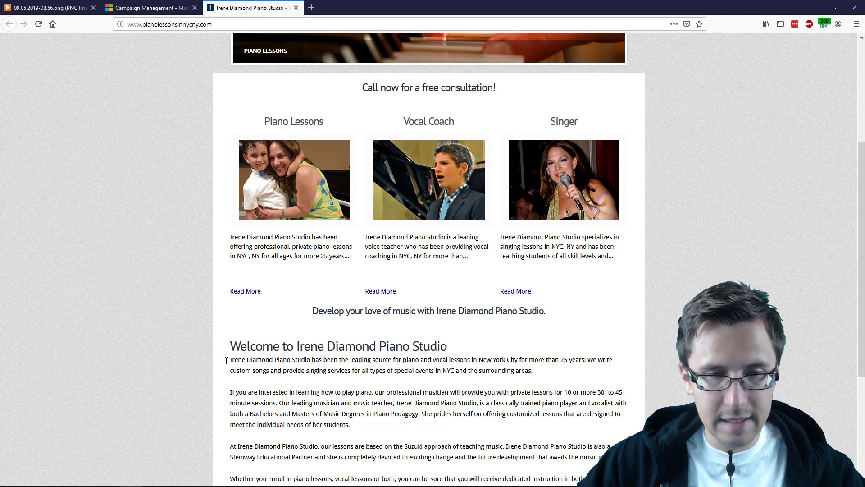
{"action": "left_click_drag", "start_coordinate": [226, 360], "coordinate": [266, 372]}
{"action": "left_click", "coordinate": [434, 382]}
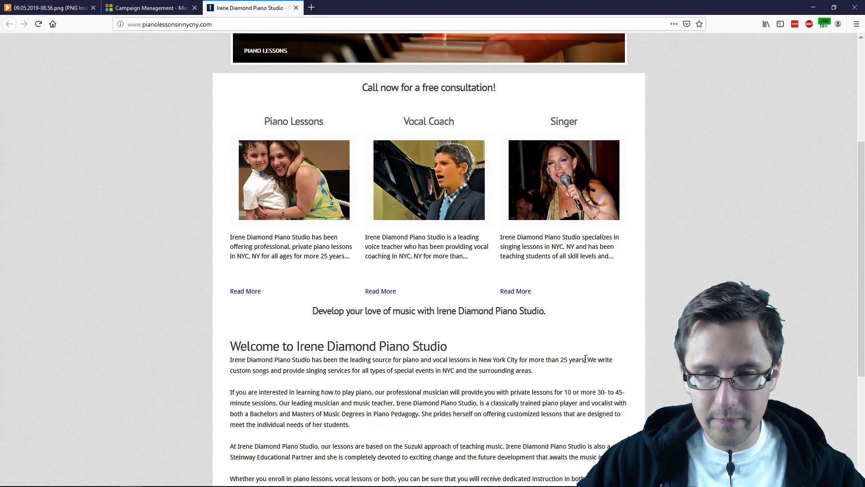
{"action": "left_click_drag", "start_coordinate": [586, 360], "coordinate": [231, 360]}
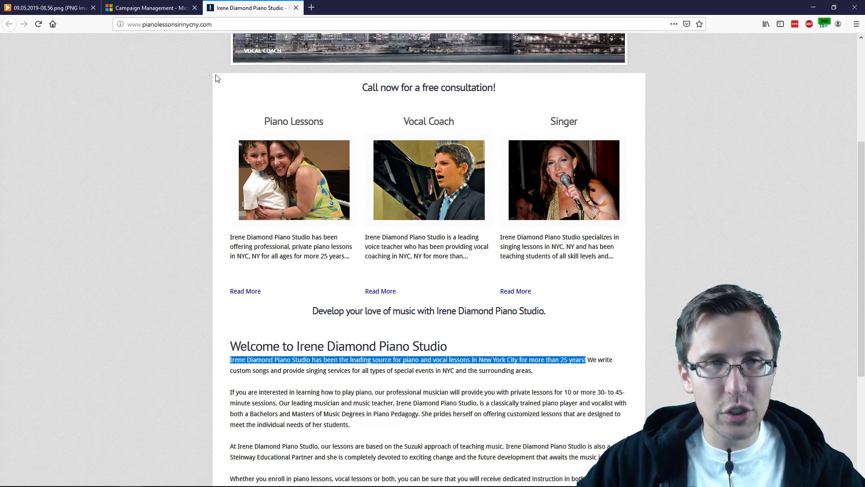
{"action": "left_click", "coordinate": [161, 5]}
{"action": "key", "text": "ctrl+v"}
{"action": "left_click", "coordinate": [50, 8]}
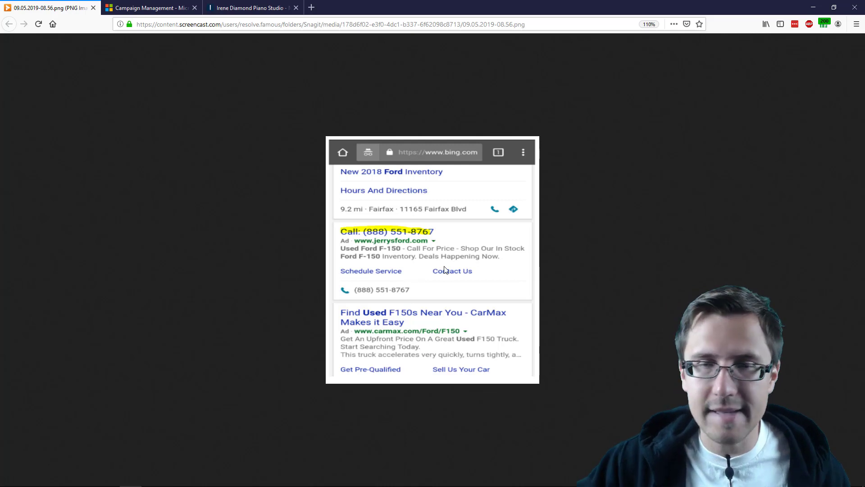
{"action": "left_click", "coordinate": [161, 4]}
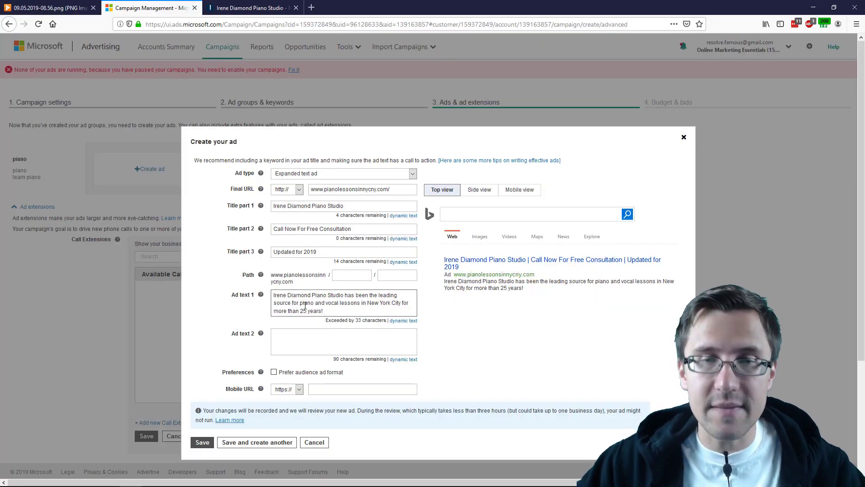
{"action": "left_click", "coordinate": [343, 190]}
{"action": "left_click_drag", "start_coordinate": [360, 191], "coordinate": [371, 189]}
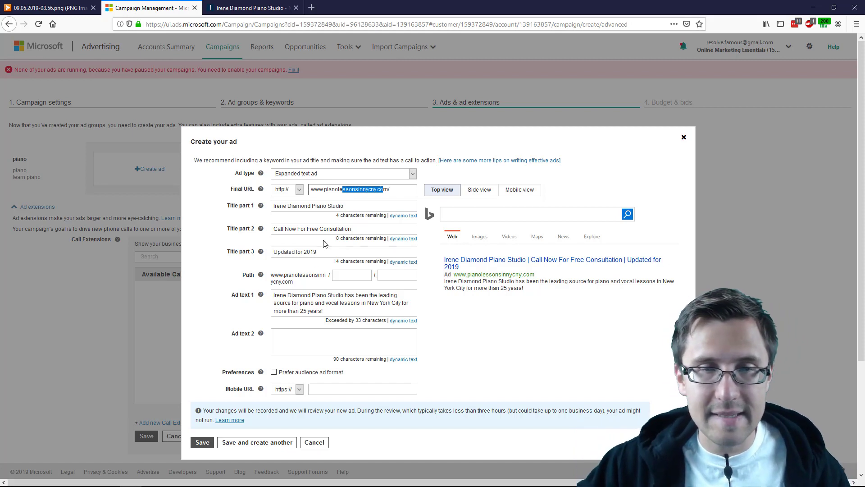
{"action": "left_click_drag", "start_coordinate": [332, 190], "coordinate": [378, 189]}
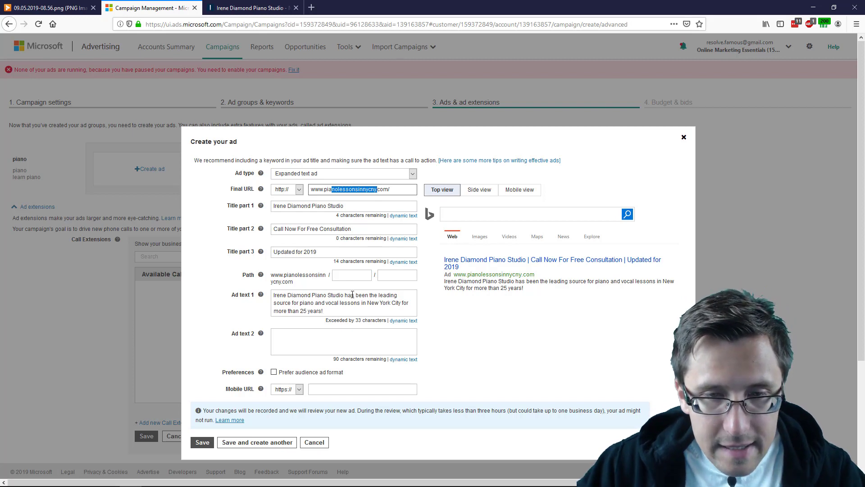
Replace the studio name and "has" at the start of ad text 1 with "We have".
{"action": "left_click_drag", "start_coordinate": [358, 294], "coordinate": [272, 295]}
{"action": "type", "text": "We "}
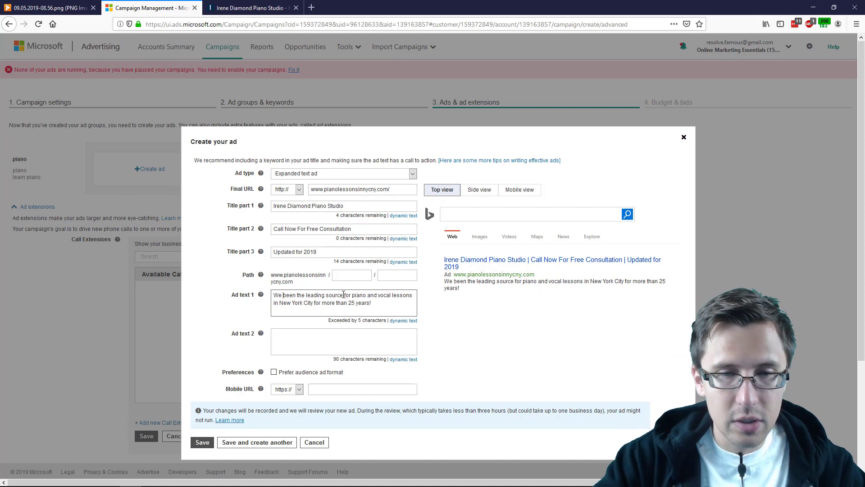
{"action": "type", "text": "have"}
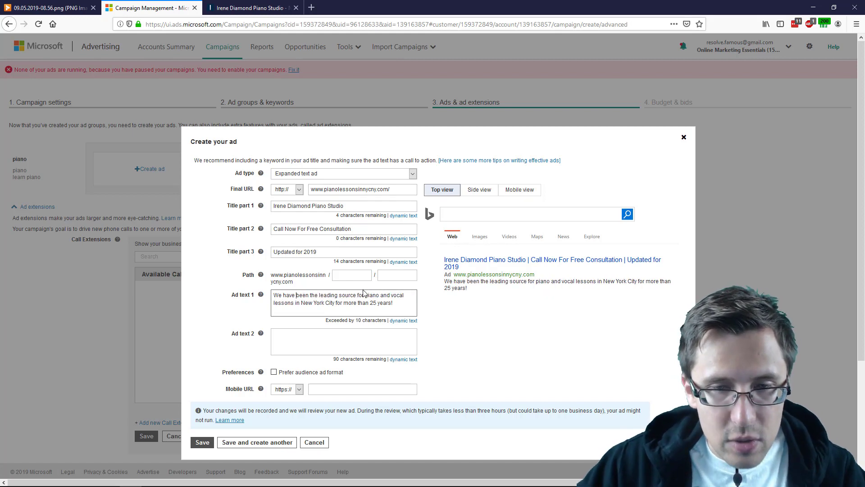
Shorten ad text 1 by removing "City" and "and vocal", and save the ad.
{"action": "double_click", "coordinate": [332, 302]}
{"action": "key", "text": "BackSpace"}
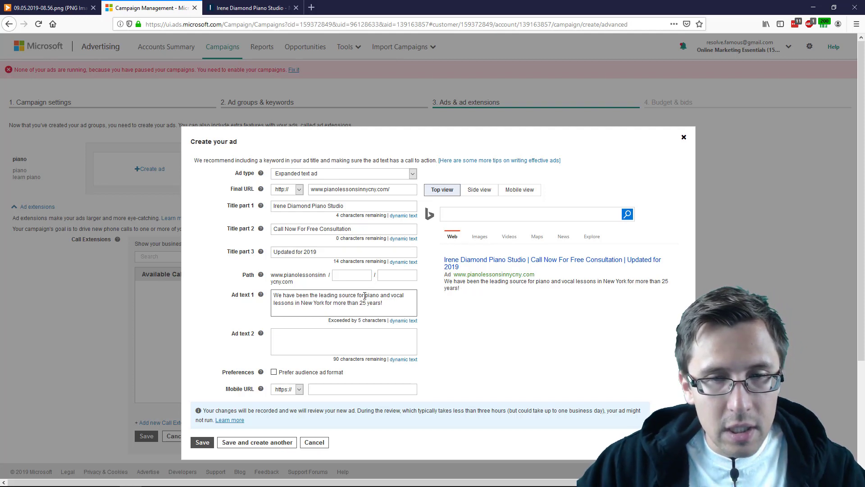
{"action": "double_click", "coordinate": [400, 295]}
{"action": "key", "text": "BackSpace"}
{"action": "key", "text": "BackSpace"}
{"action": "key", "text": "BackSpace"}
{"action": "key", "text": "BackSpace"}
{"action": "key", "text": "BackSpace"}
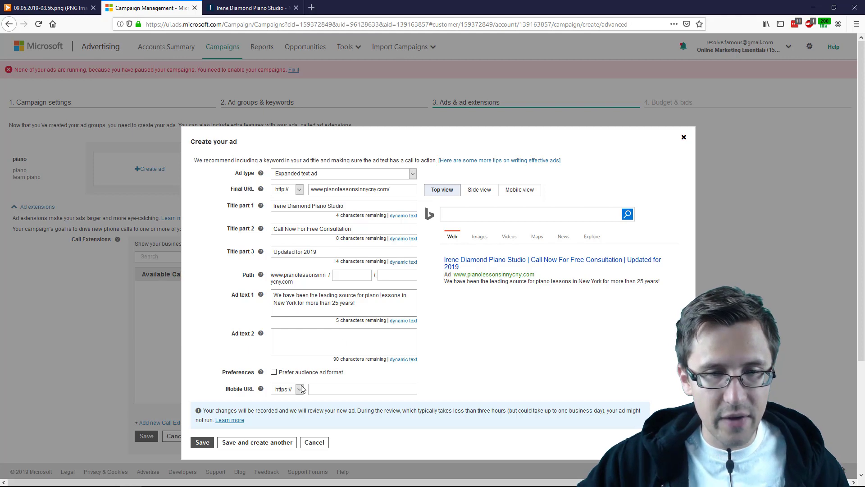
{"action": "left_click", "coordinate": [203, 442]}
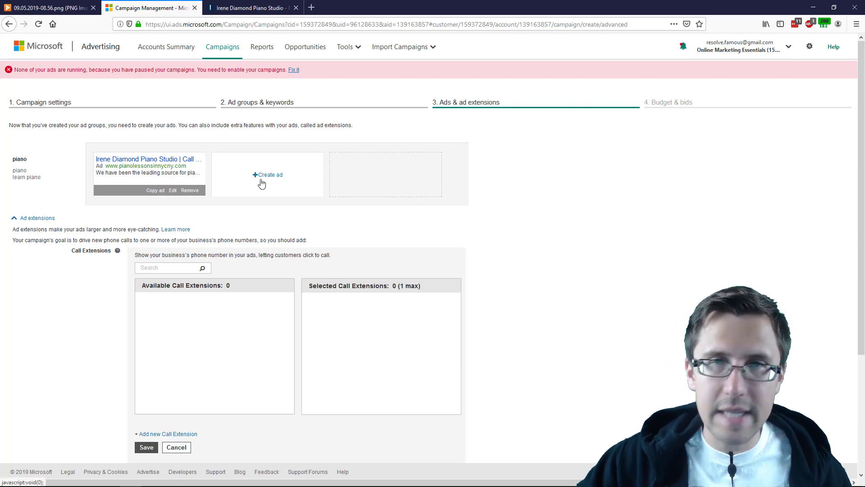
Copy the studio's phone number from its website and return to the campaign's ad extensions.
{"action": "scroll", "coordinate": [102, 253], "scroll_direction": "down", "scroll_amount": 3}
{"action": "scroll", "coordinate": [103, 252], "scroll_direction": "down", "scroll_amount": 2}
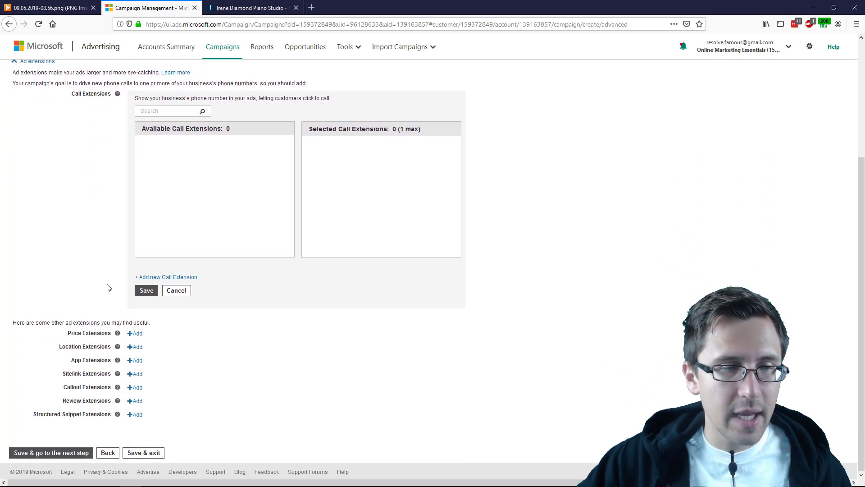
{"action": "scroll", "coordinate": [122, 236], "scroll_direction": "up", "scroll_amount": 3}
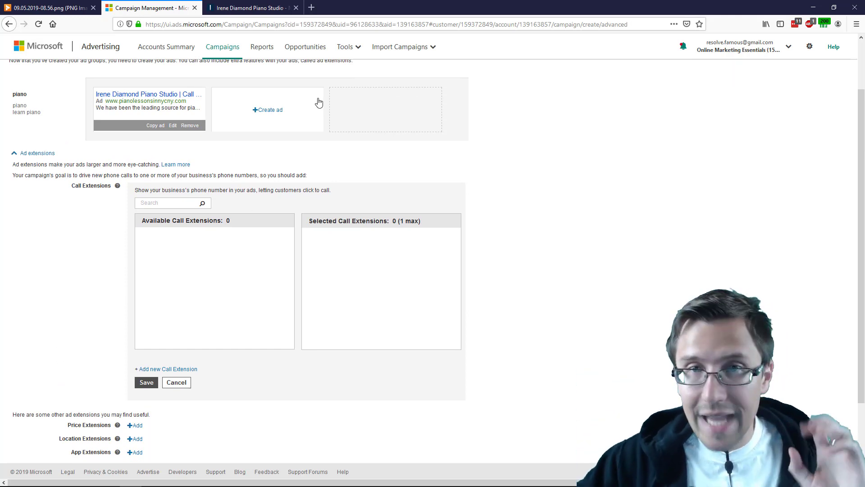
{"action": "left_click", "coordinate": [282, 8]}
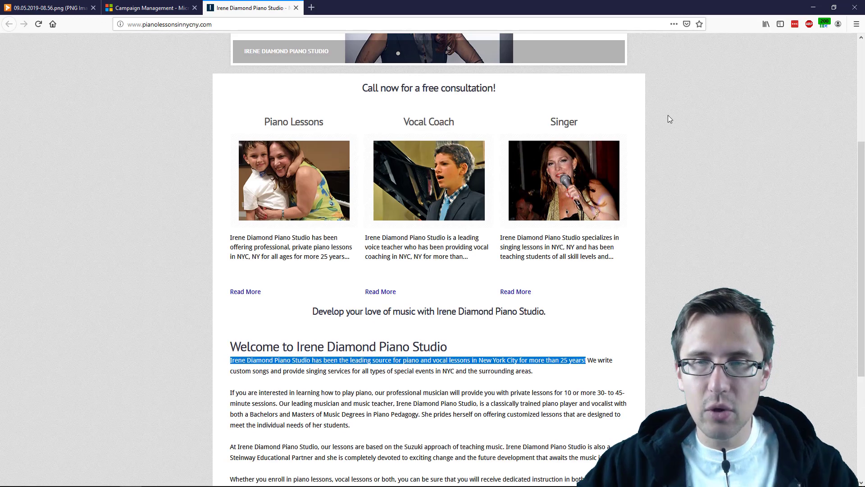
{"action": "scroll", "coordinate": [668, 118], "scroll_direction": "up", "scroll_amount": 5}
{"action": "left_click_drag", "start_coordinate": [525, 50], "coordinate": [561, 51]}
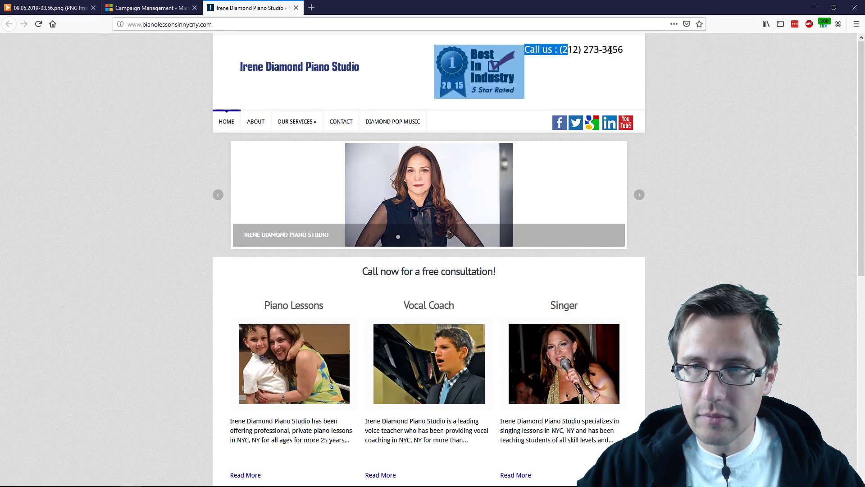
{"action": "left_click_drag", "start_coordinate": [628, 51], "coordinate": [559, 53]}
{"action": "key", "text": "ctrl+c"}
{"action": "left_click", "coordinate": [171, 9]}
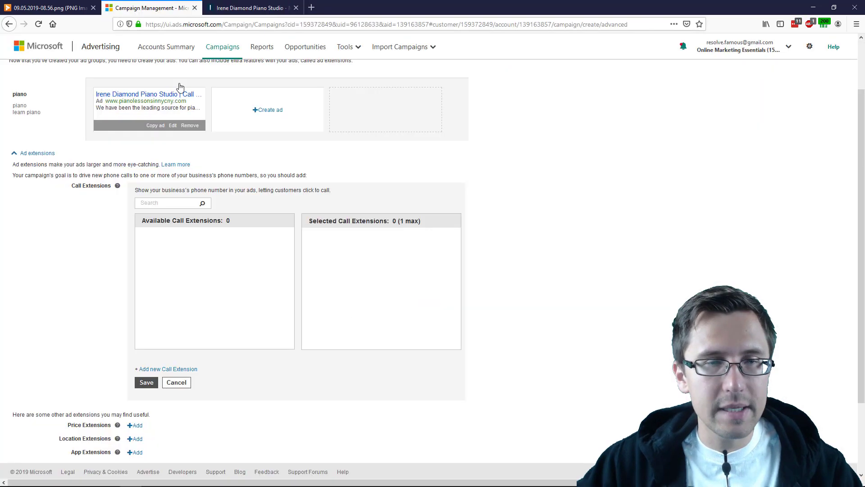
Create a call extension for United States with the studio's phone number, using the "Show just the phone number" mobile format.
{"action": "left_click", "coordinate": [160, 369]}
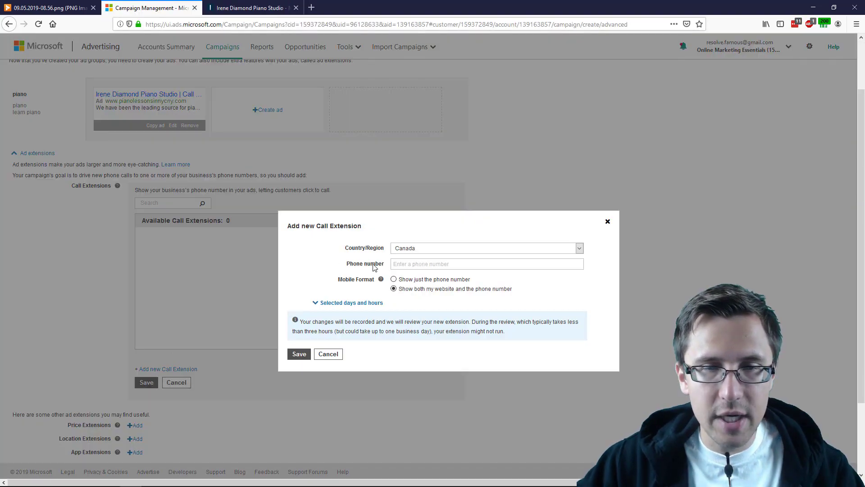
{"action": "left_click", "coordinate": [413, 251]}
{"action": "scroll", "coordinate": [439, 281], "scroll_direction": "down", "scroll_amount": 5}
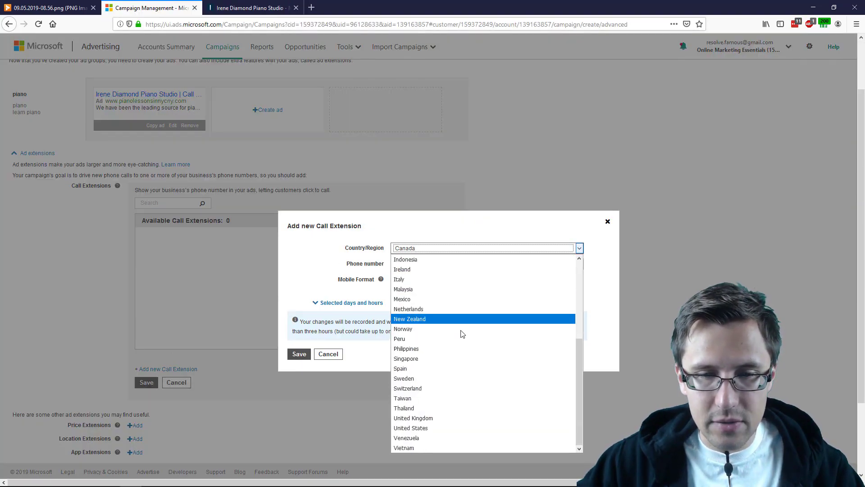
{"action": "left_click", "coordinate": [429, 430]}
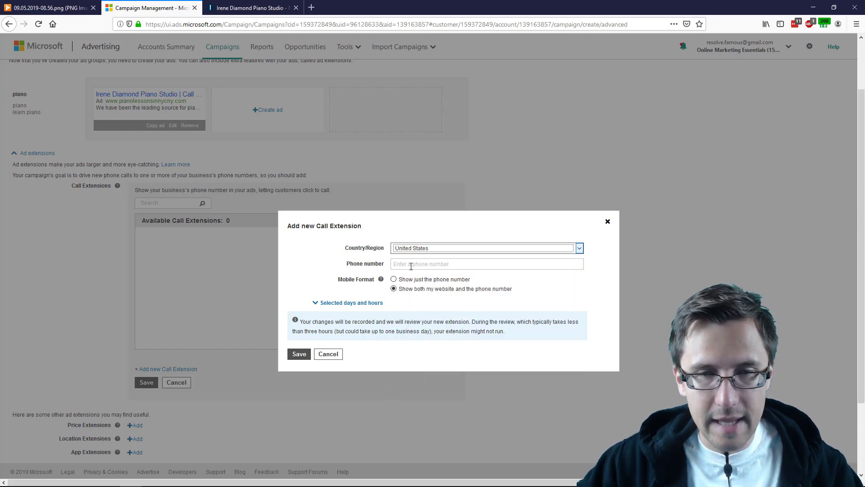
{"action": "left_click", "coordinate": [411, 264]}
{"action": "key", "text": "ctrl+v"}
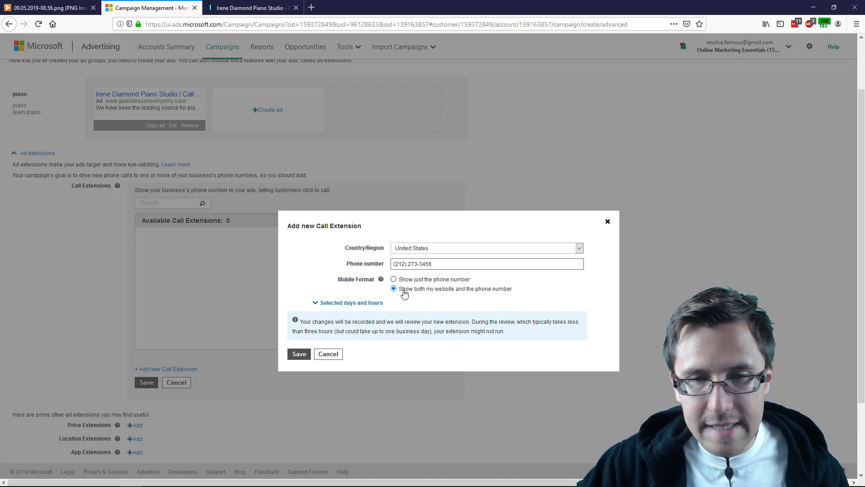
{"action": "left_click", "coordinate": [395, 280]}
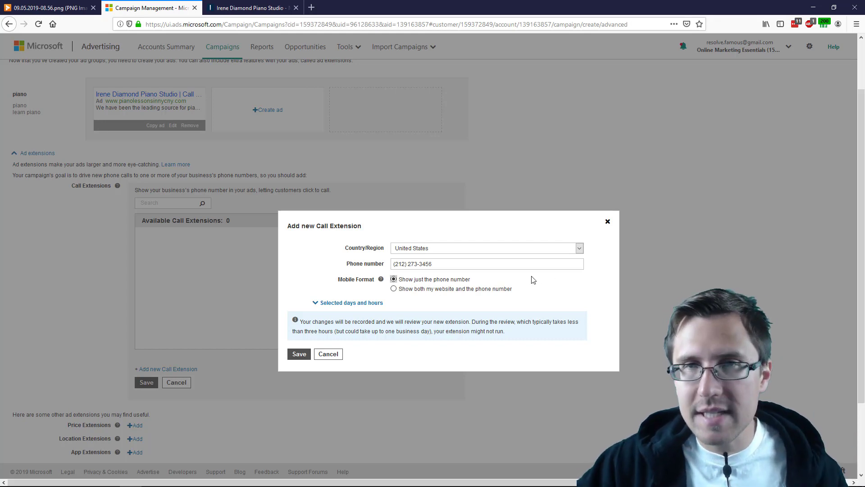
{"action": "left_click", "coordinate": [50, 8]}
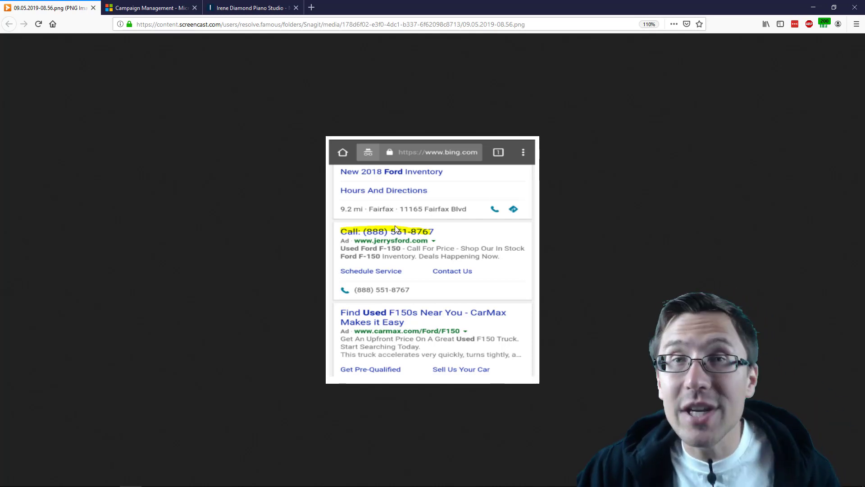
{"action": "left_click", "coordinate": [160, 7]}
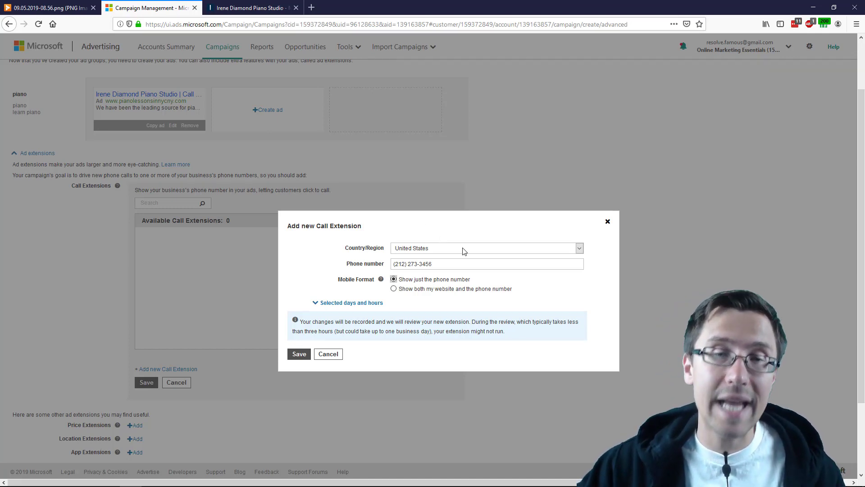
{"action": "left_click", "coordinate": [366, 305]}
{"action": "left_click", "coordinate": [321, 302]}
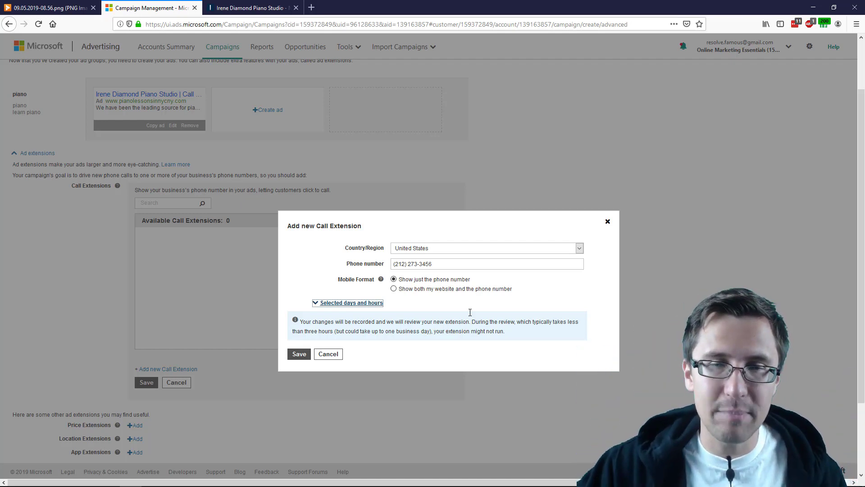
{"action": "left_click", "coordinate": [473, 281]}
{"action": "left_click_drag", "start_coordinate": [473, 283], "coordinate": [399, 279]}
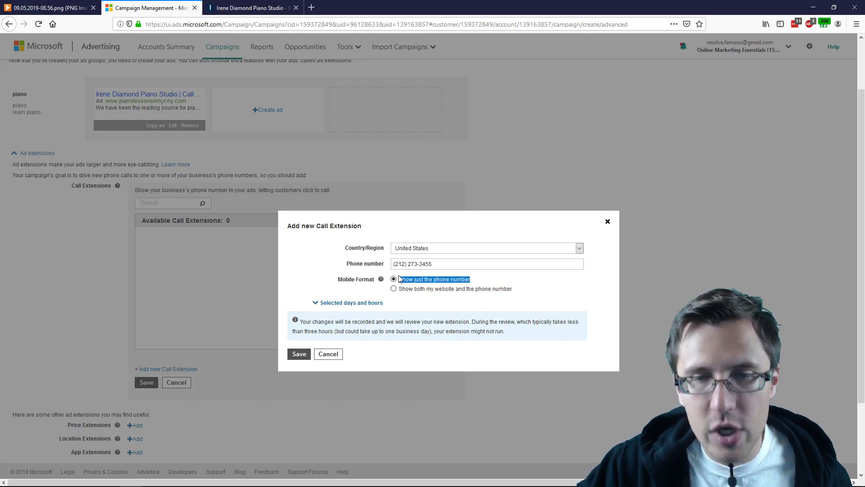
Save the new call extension, apply it to the campaign and continue to the budget and bids stage.
{"action": "left_click", "coordinate": [310, 355]}
{"action": "left_click", "coordinate": [147, 403]}
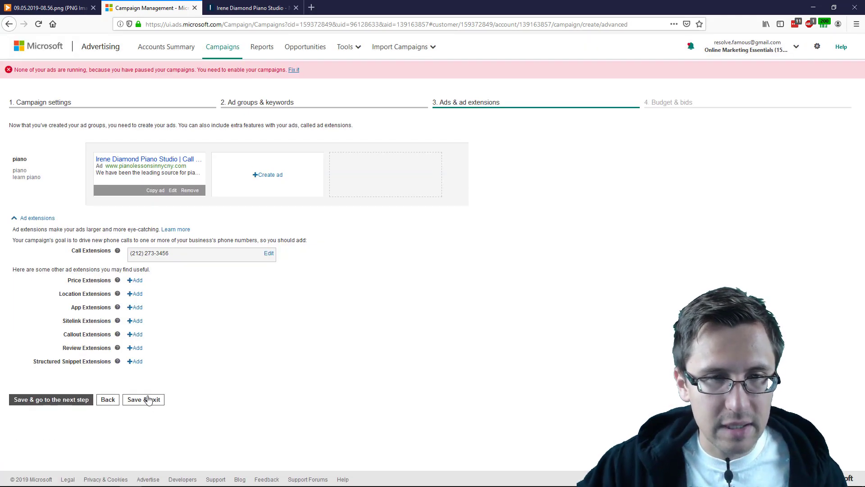
{"action": "left_click", "coordinate": [70, 400]}
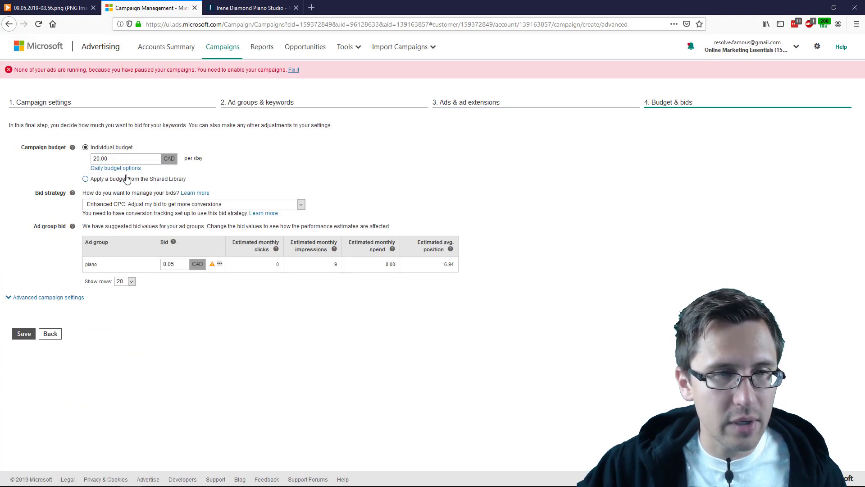
Set the bid strategy to "Manual: Use the bid I set" and save the campaign, dismissing the creation notice.
{"action": "left_click", "coordinate": [208, 206]}
{"action": "left_click", "coordinate": [165, 217]}
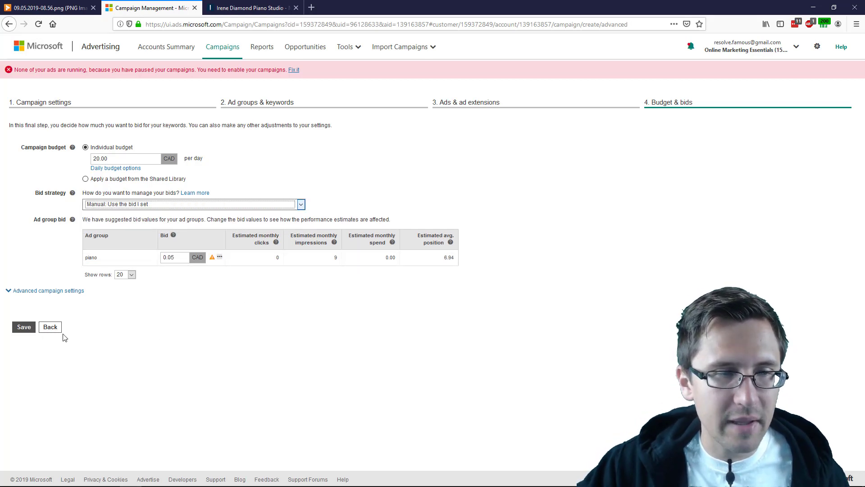
{"action": "left_click", "coordinate": [25, 328]}
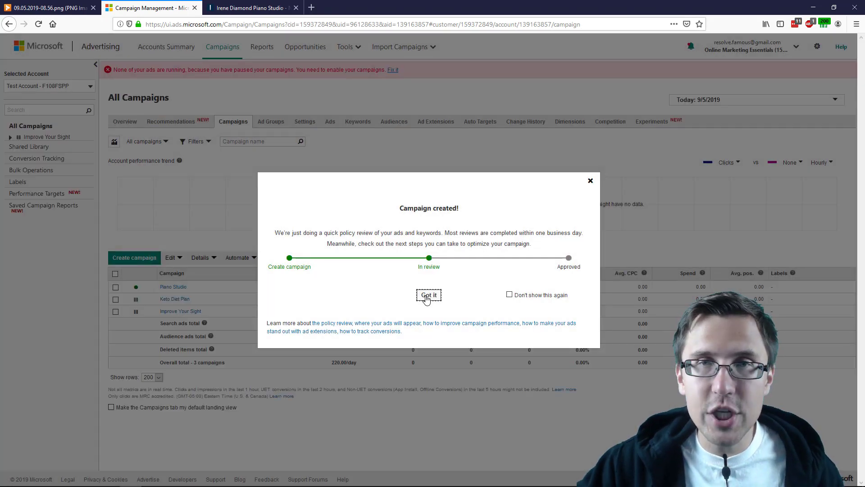
{"action": "left_click", "coordinate": [429, 295]}
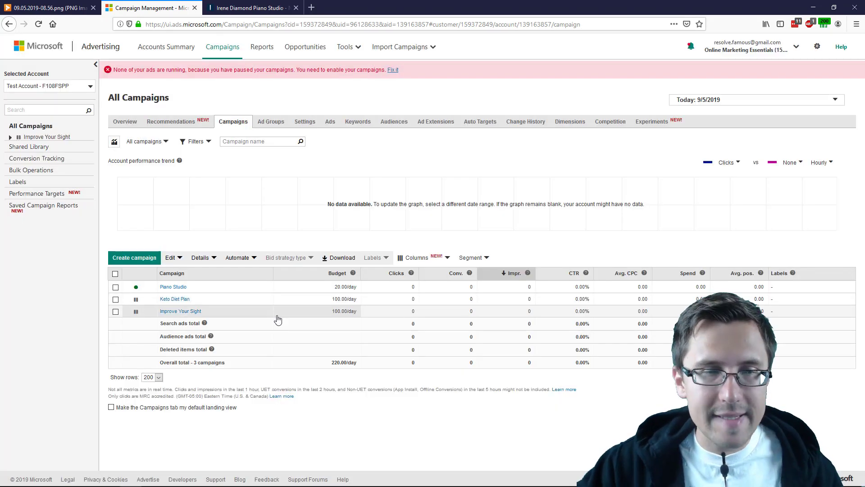
Open the Piano Studio campaign's ad extensions and show its Call Extensions.
{"action": "left_click", "coordinate": [170, 288]}
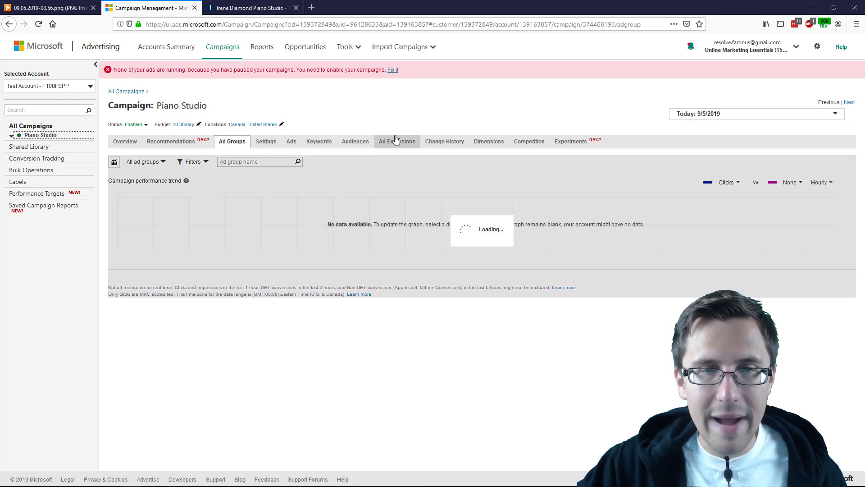
{"action": "left_click", "coordinate": [386, 143]}
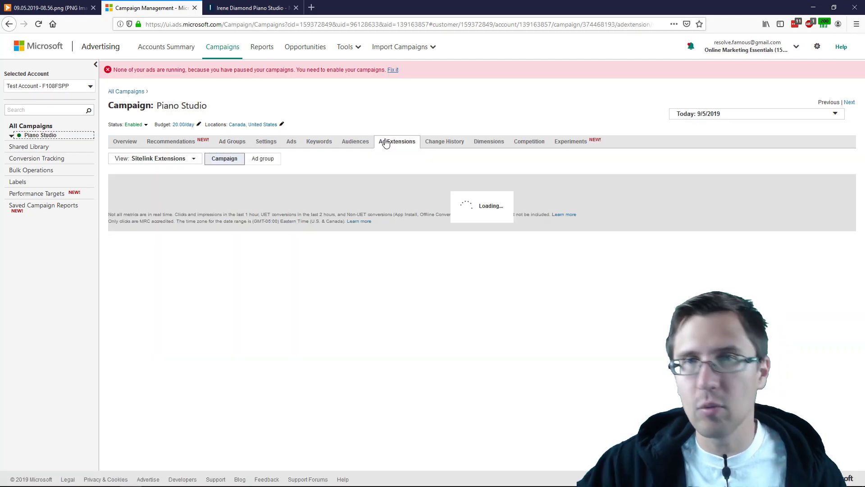
{"action": "left_click", "coordinate": [163, 161]}
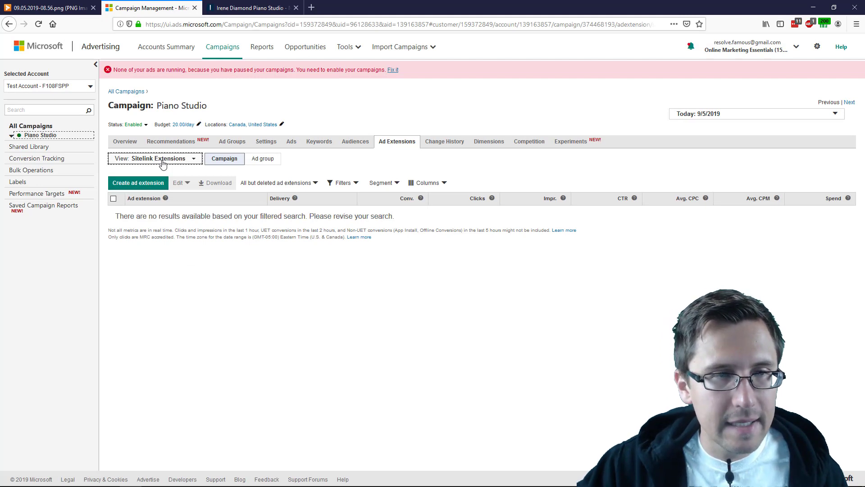
{"action": "left_click", "coordinate": [132, 200]}
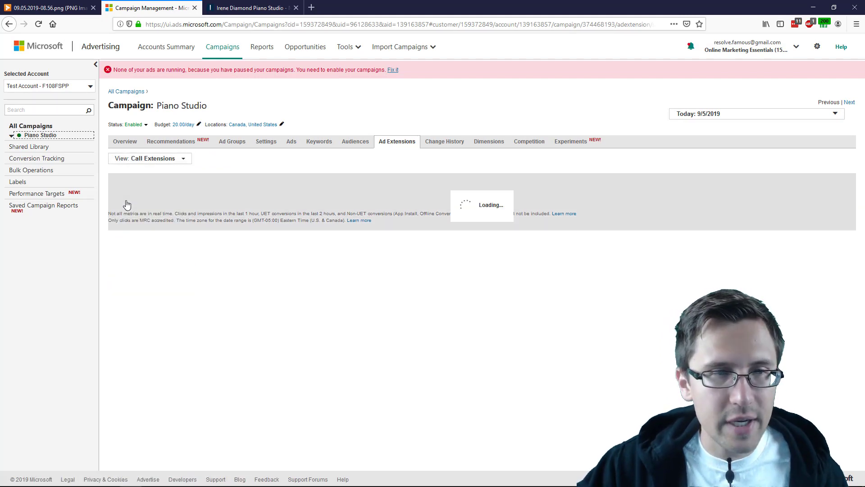
Review the existing call extension's edit settings and the form for adding a new call extension, closing both without saving.
{"action": "left_click", "coordinate": [113, 211]}
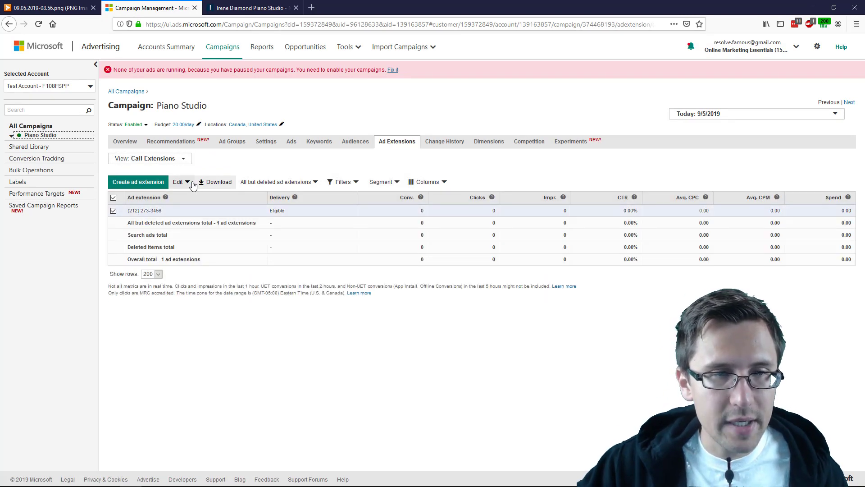
{"action": "left_click", "coordinate": [192, 183]}
{"action": "left_click", "coordinate": [193, 213]}
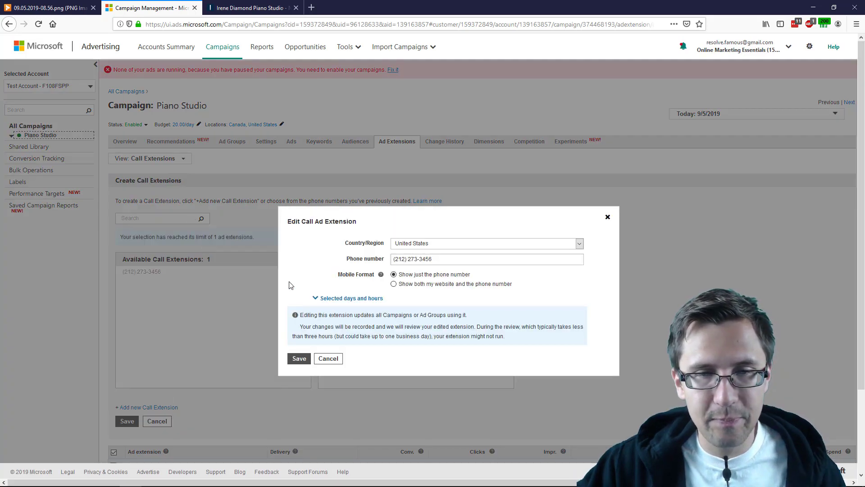
{"action": "left_click", "coordinate": [608, 219]}
{"action": "left_click", "coordinate": [149, 408]}
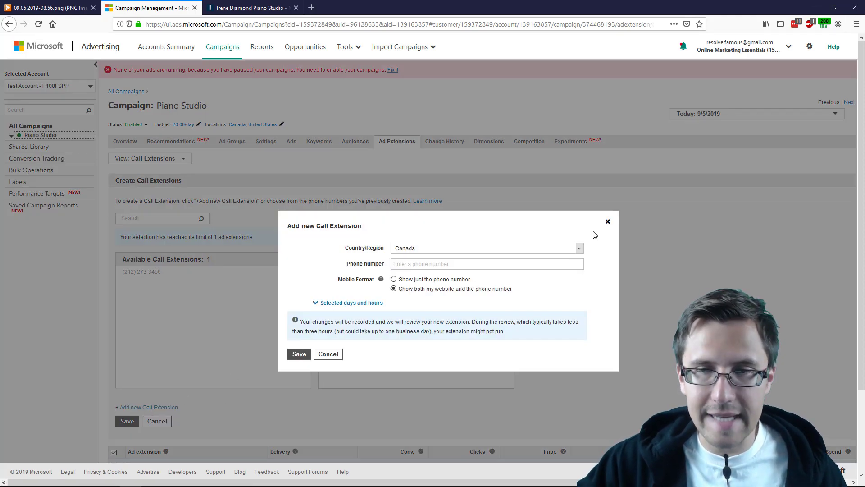
{"action": "left_click", "coordinate": [608, 221]}
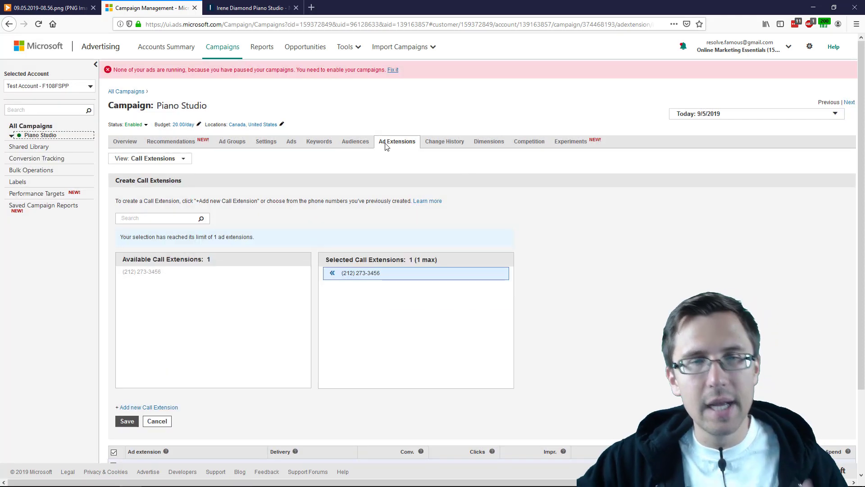
View the Piano Studio campaign's ads, check the example screenshot of a mobile call ad, and return to the campaign.
{"action": "left_click", "coordinate": [291, 141]}
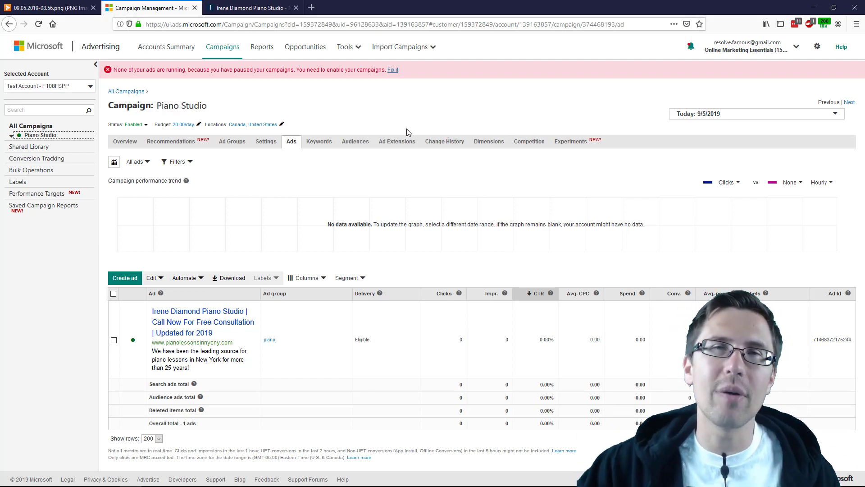
{"action": "left_click", "coordinate": [84, 7]}
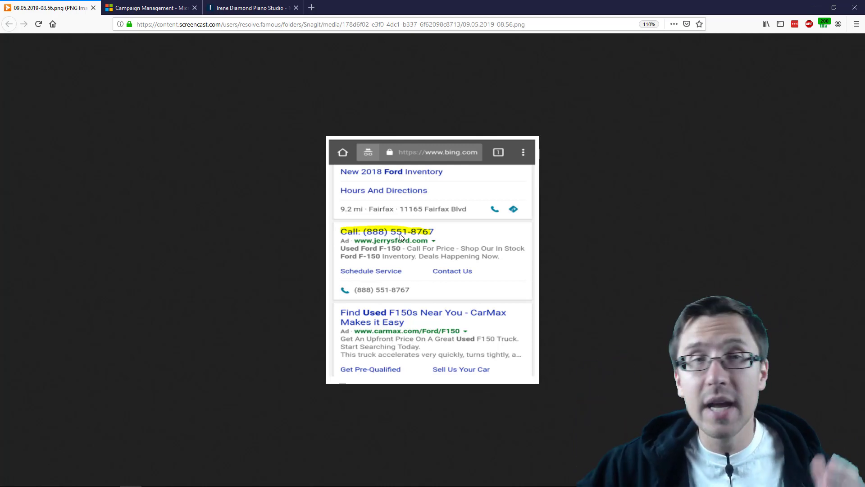
{"action": "left_click", "coordinate": [148, 8]}
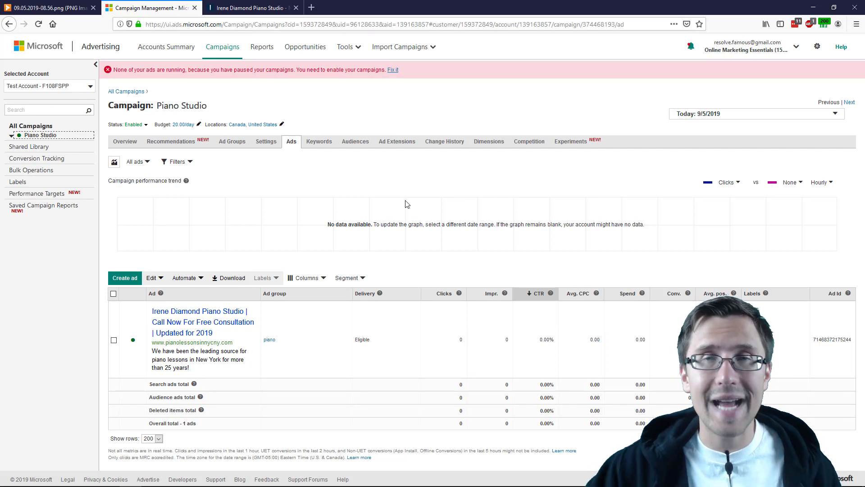